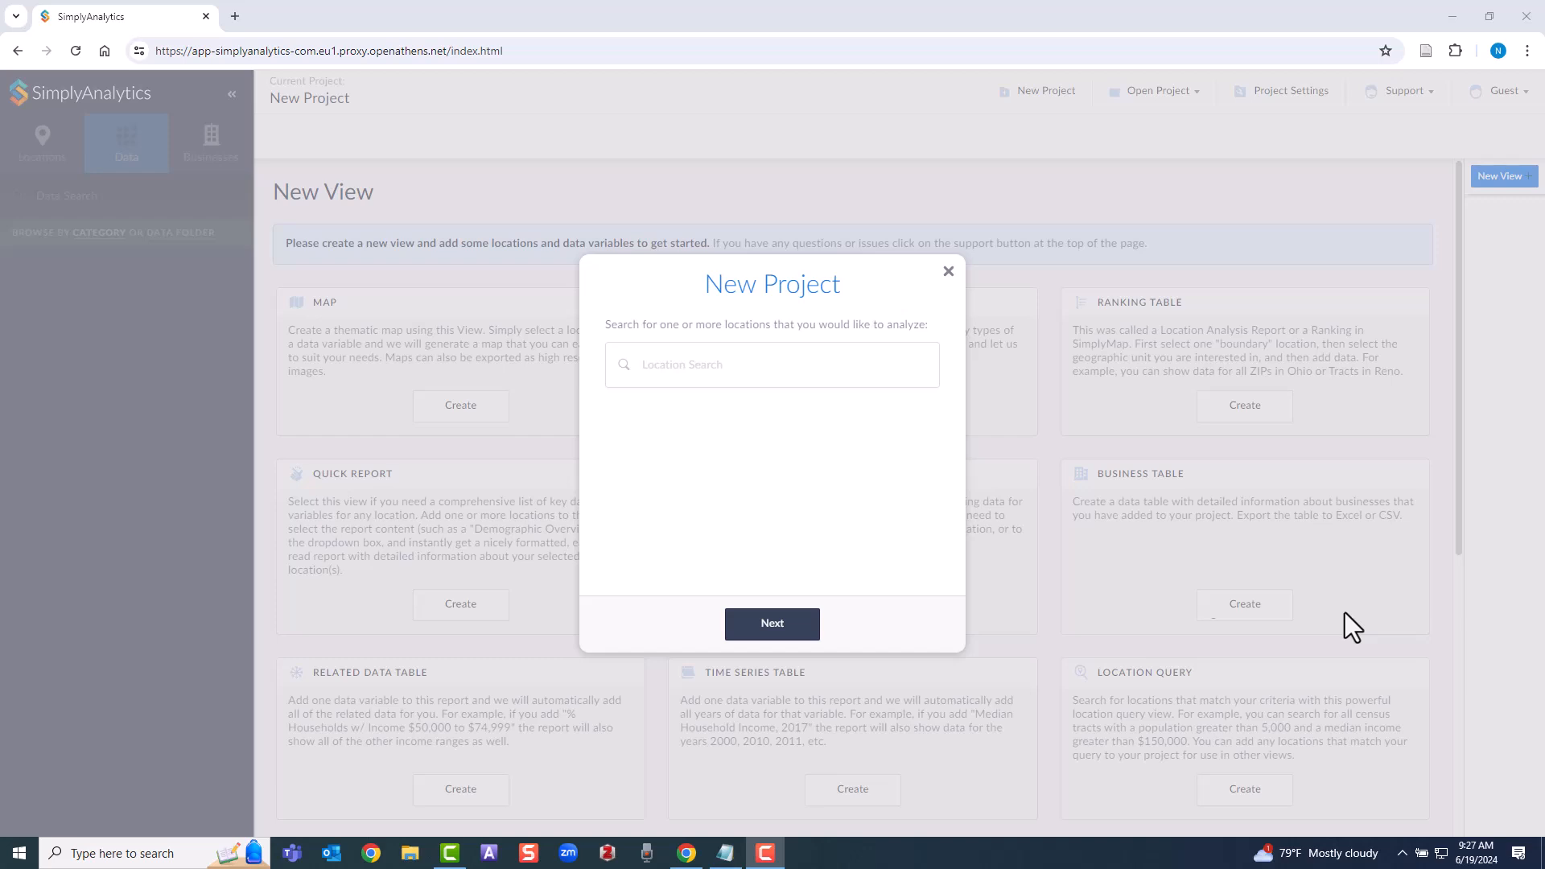
# Add West Lafayette, IN (City) as the location to analyze in the new project
pyautogui.click(749, 369)
pyautogui.write('we')
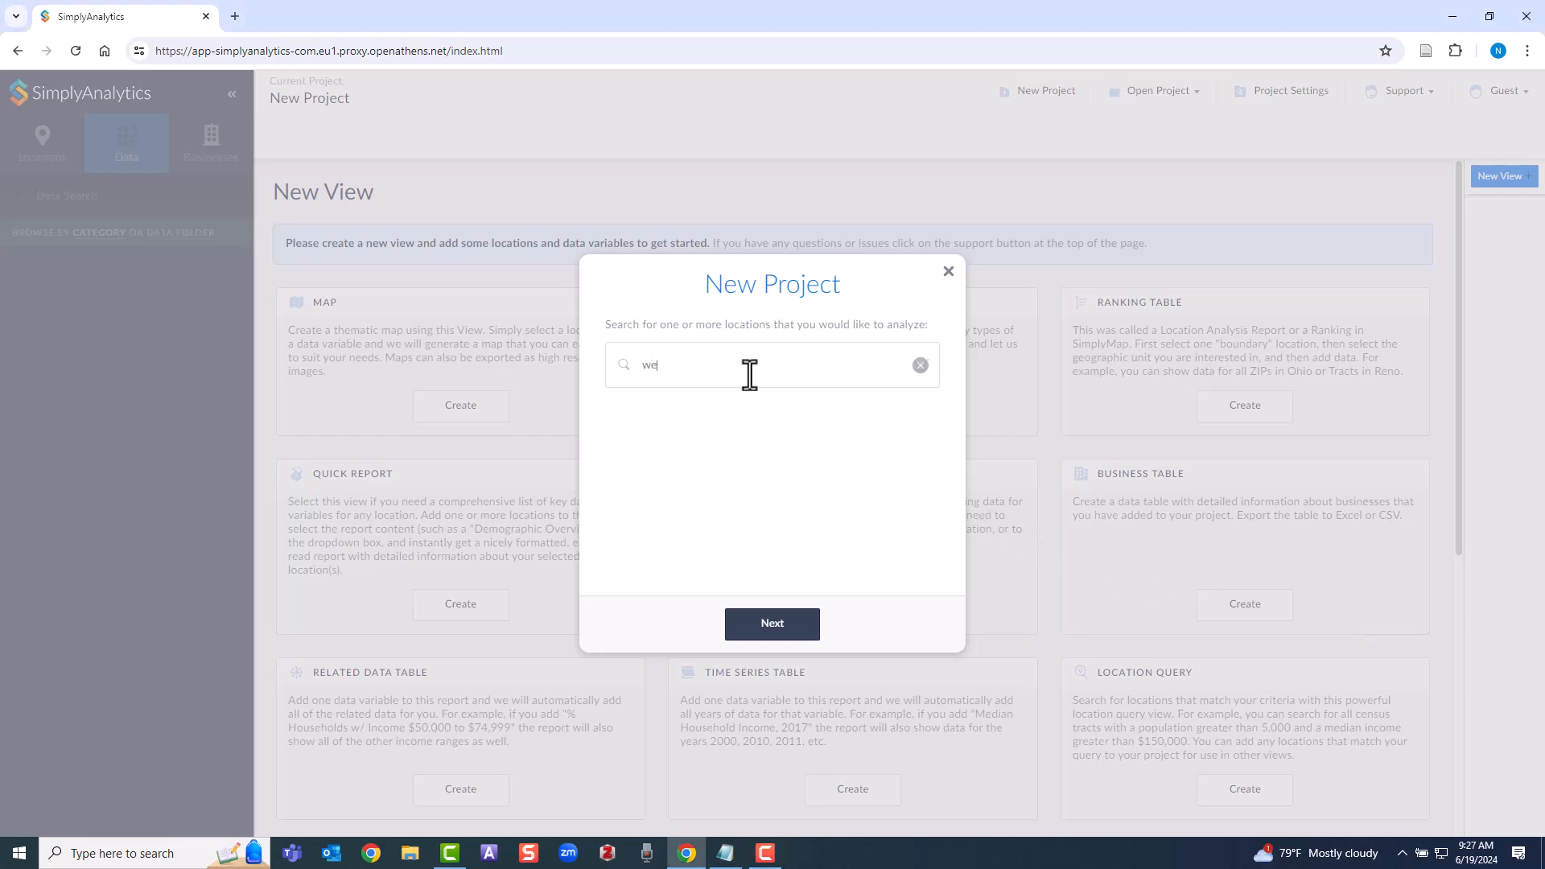
pyautogui.write('st lafayette')
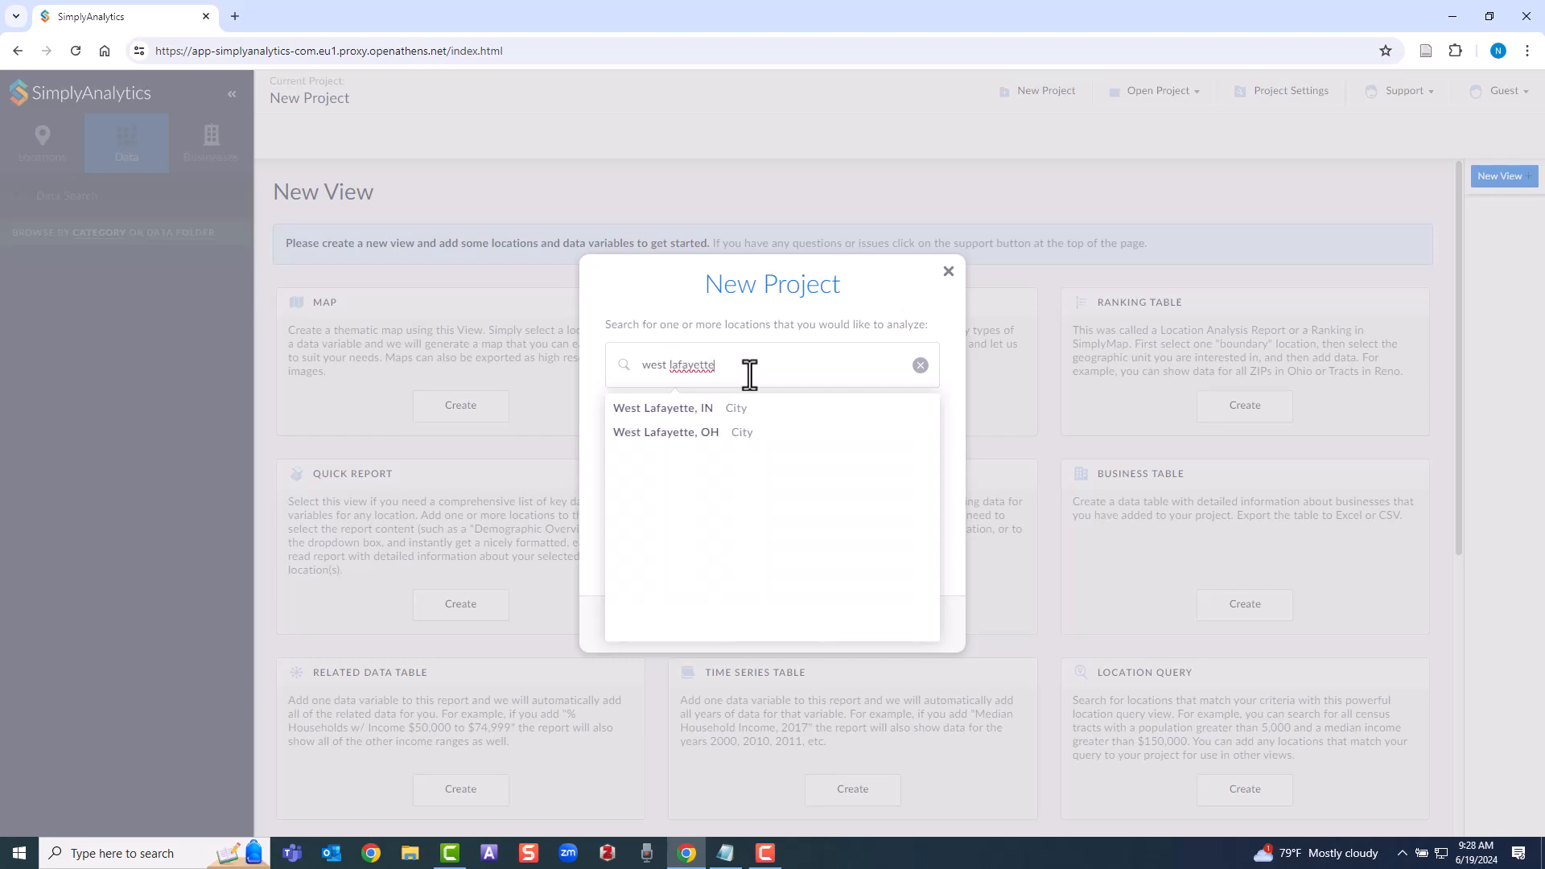
pyautogui.click(735, 411)
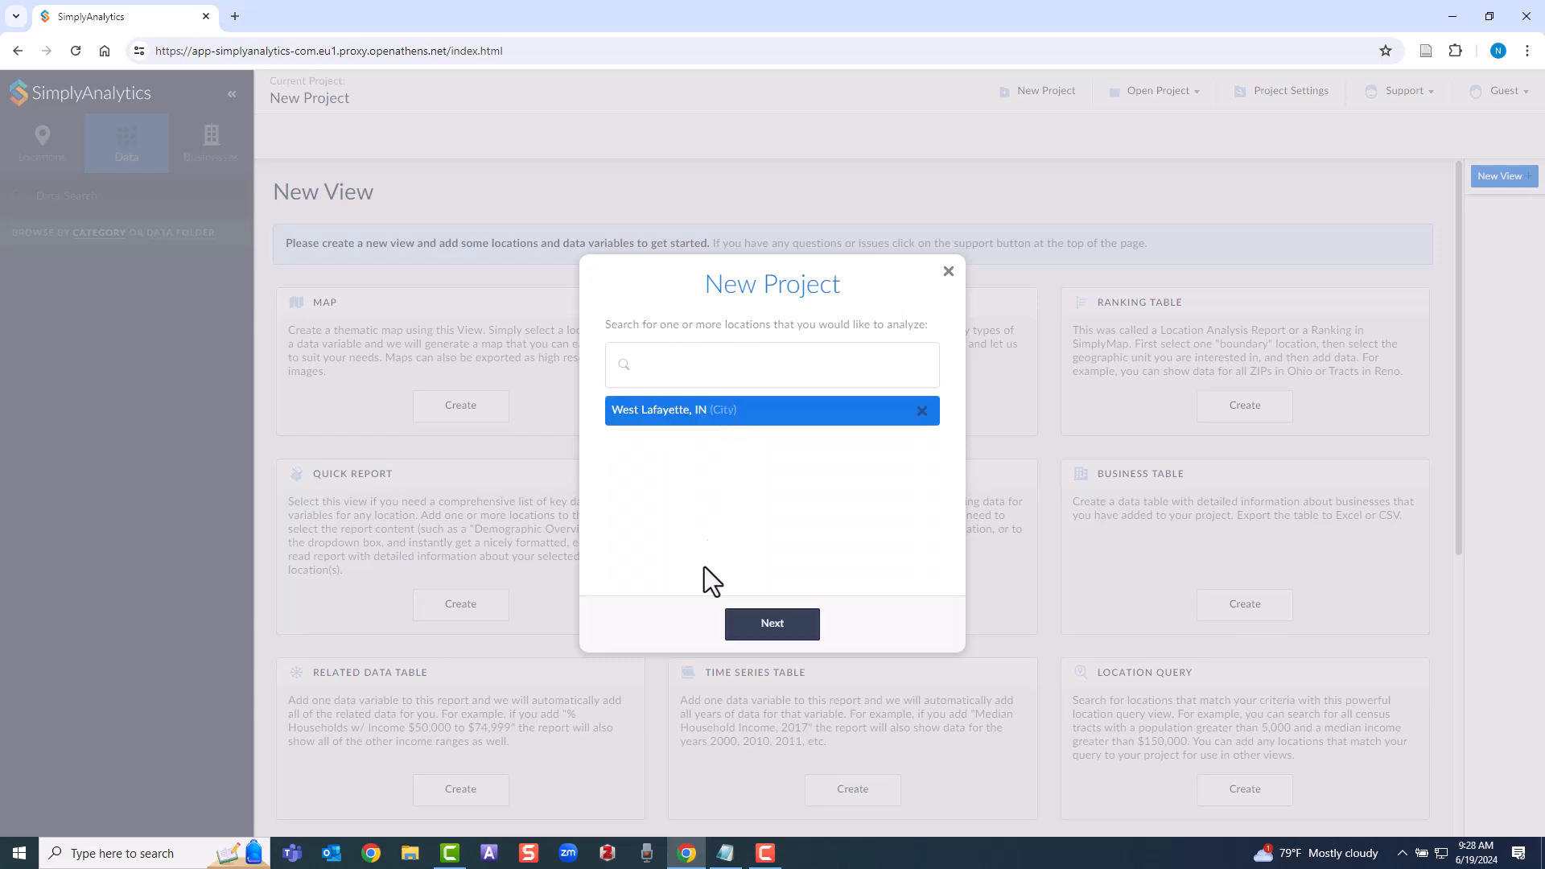
# Choose Median Household Income and % Household Income | $100,000 or more as seed variables and create the project
pyautogui.click(736, 639)
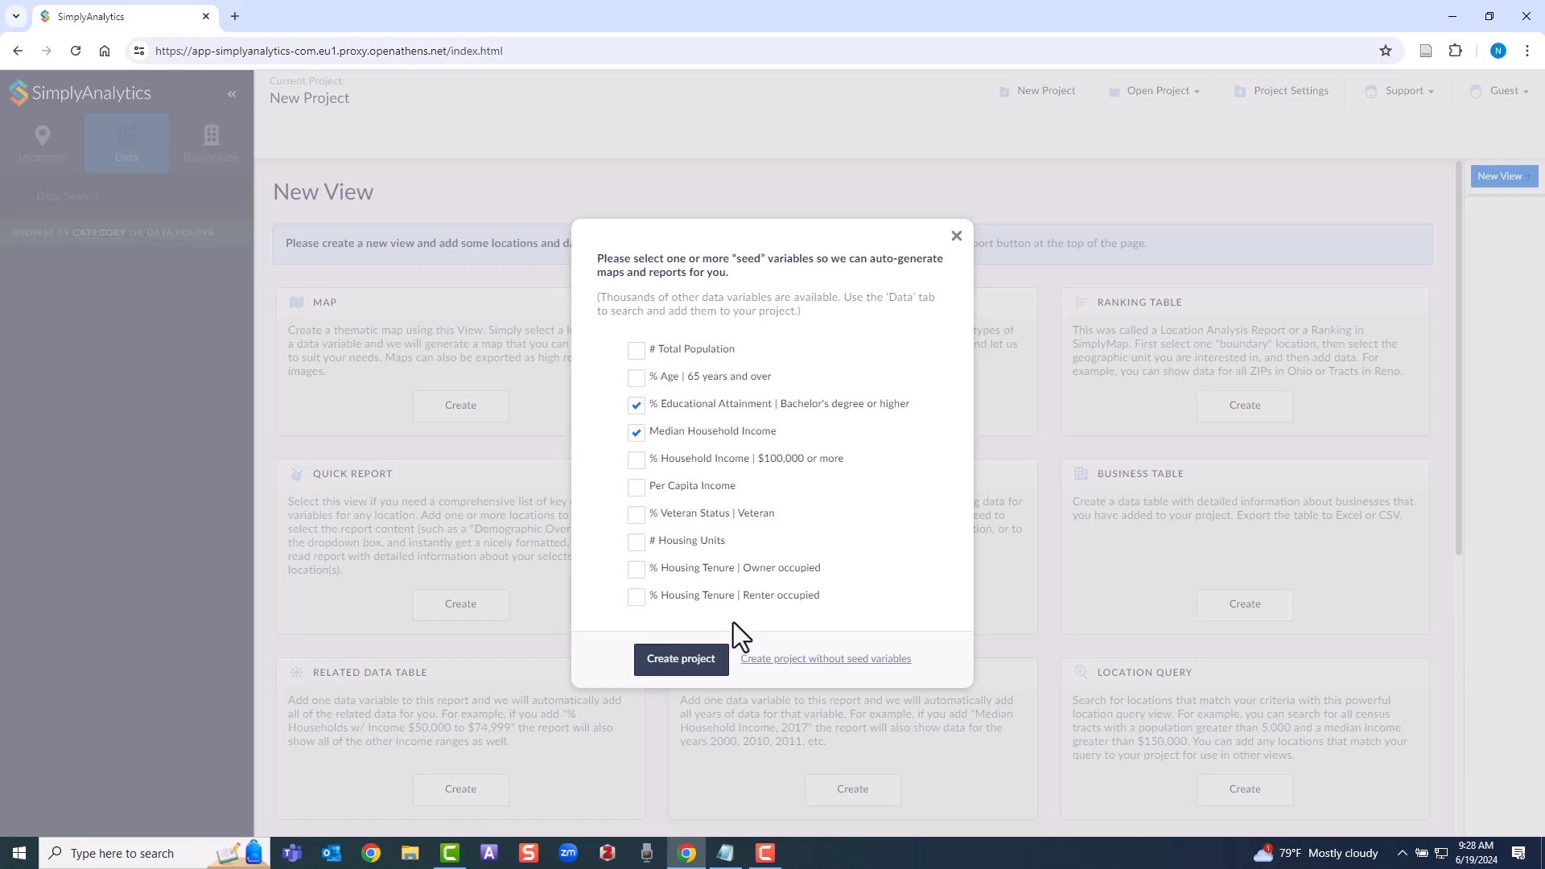
pyautogui.click(636, 432)
pyautogui.click(652, 668)
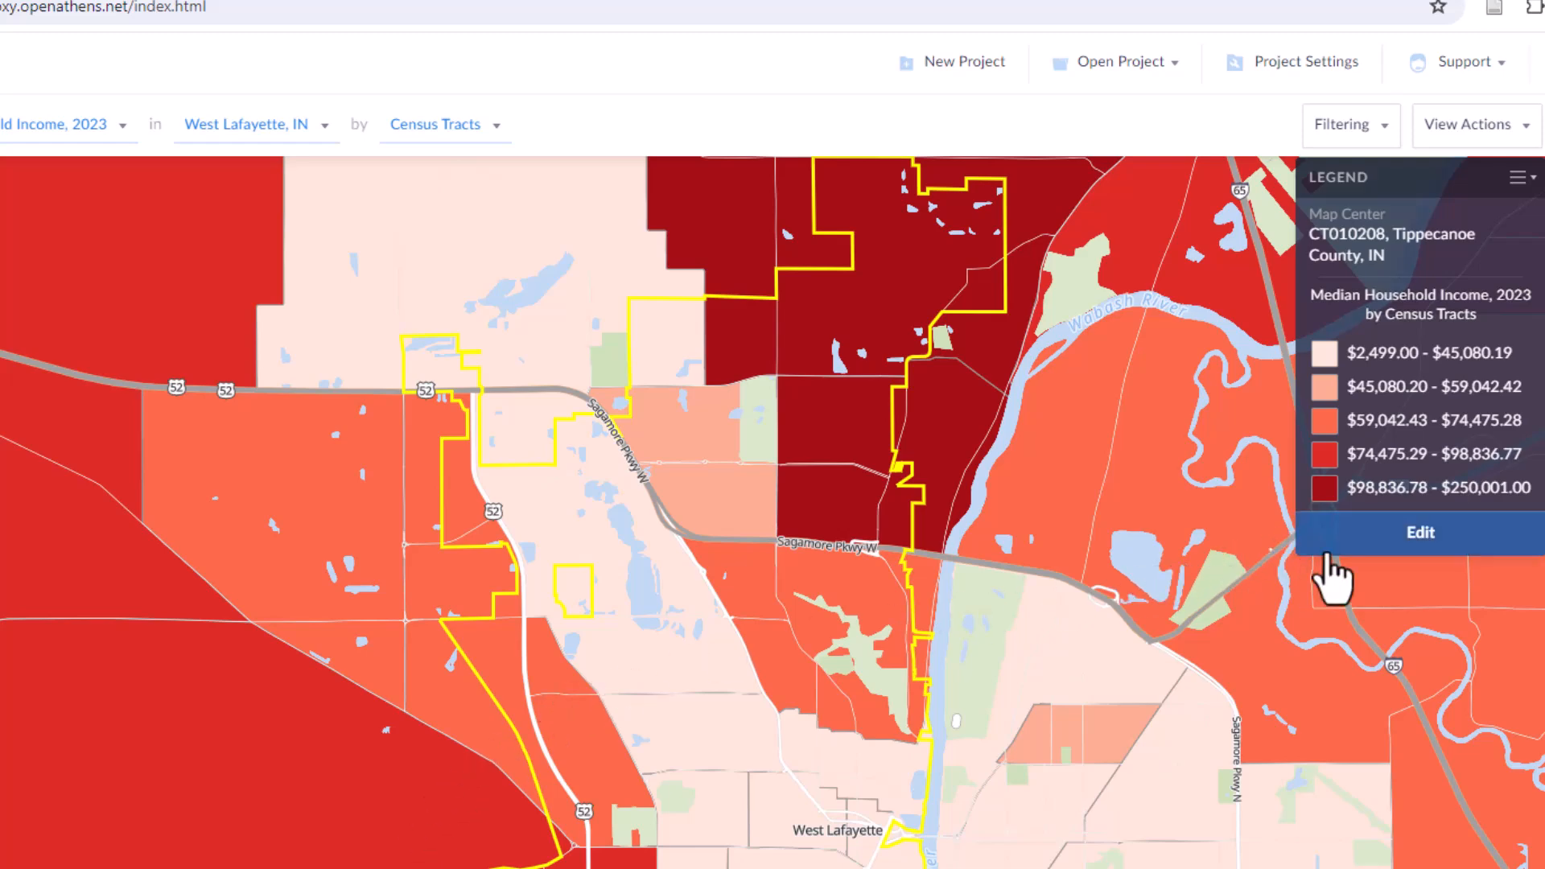
# Review the map legend's editing options and examine median household income across West Lafayette's census tracts
pyautogui.click(1381, 546)
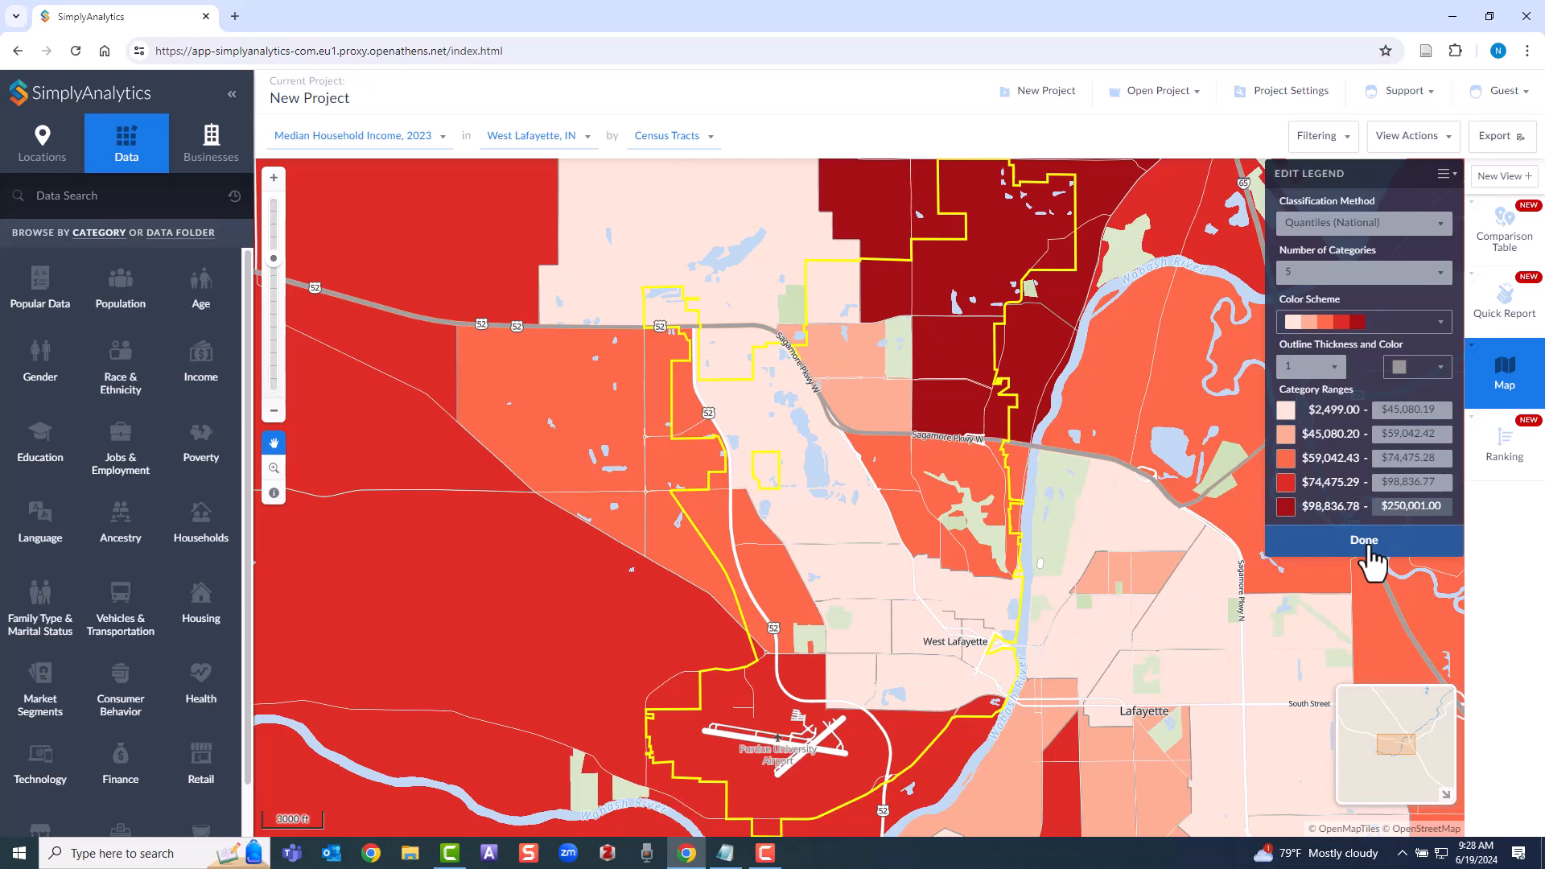
pyautogui.click(1364, 541)
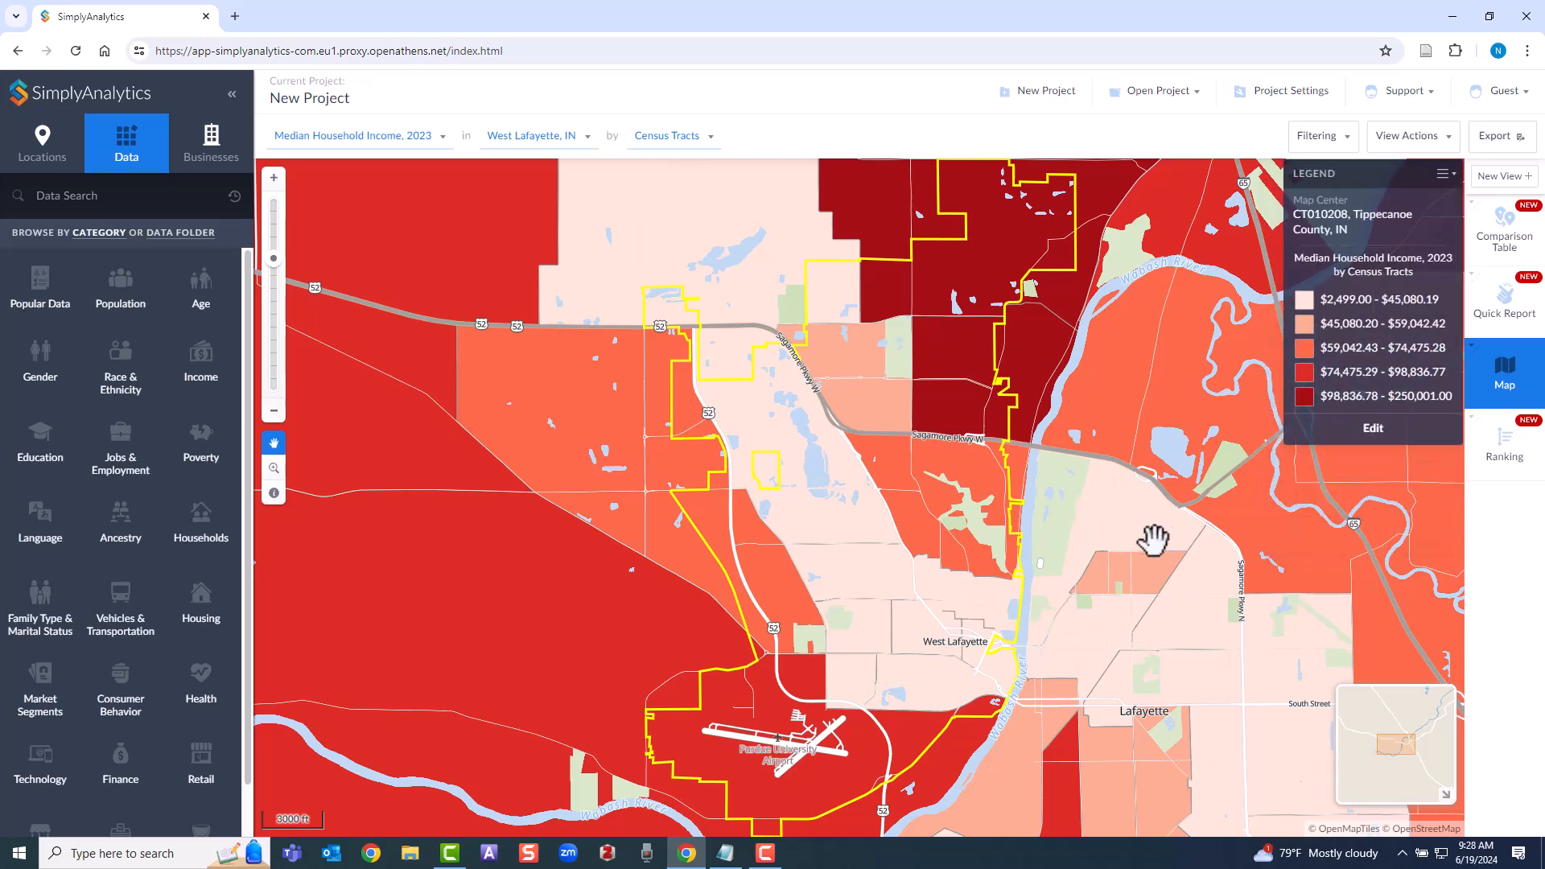
pyautogui.moveTo(1059, 455); pyautogui.dragTo(995, 612)
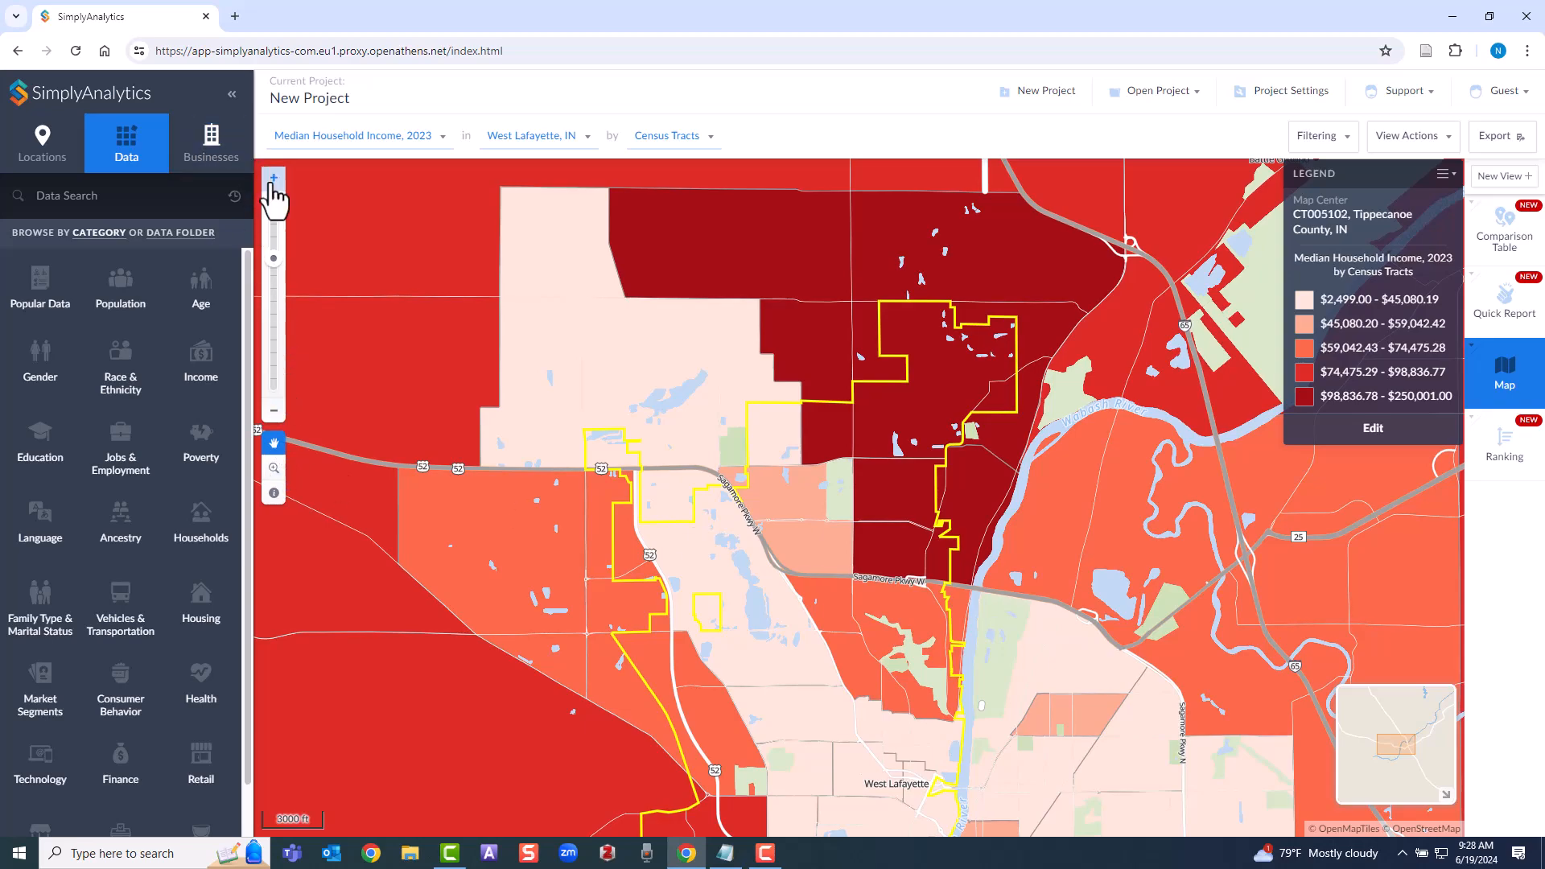
pyautogui.click(274, 178)
pyautogui.click(274, 178)
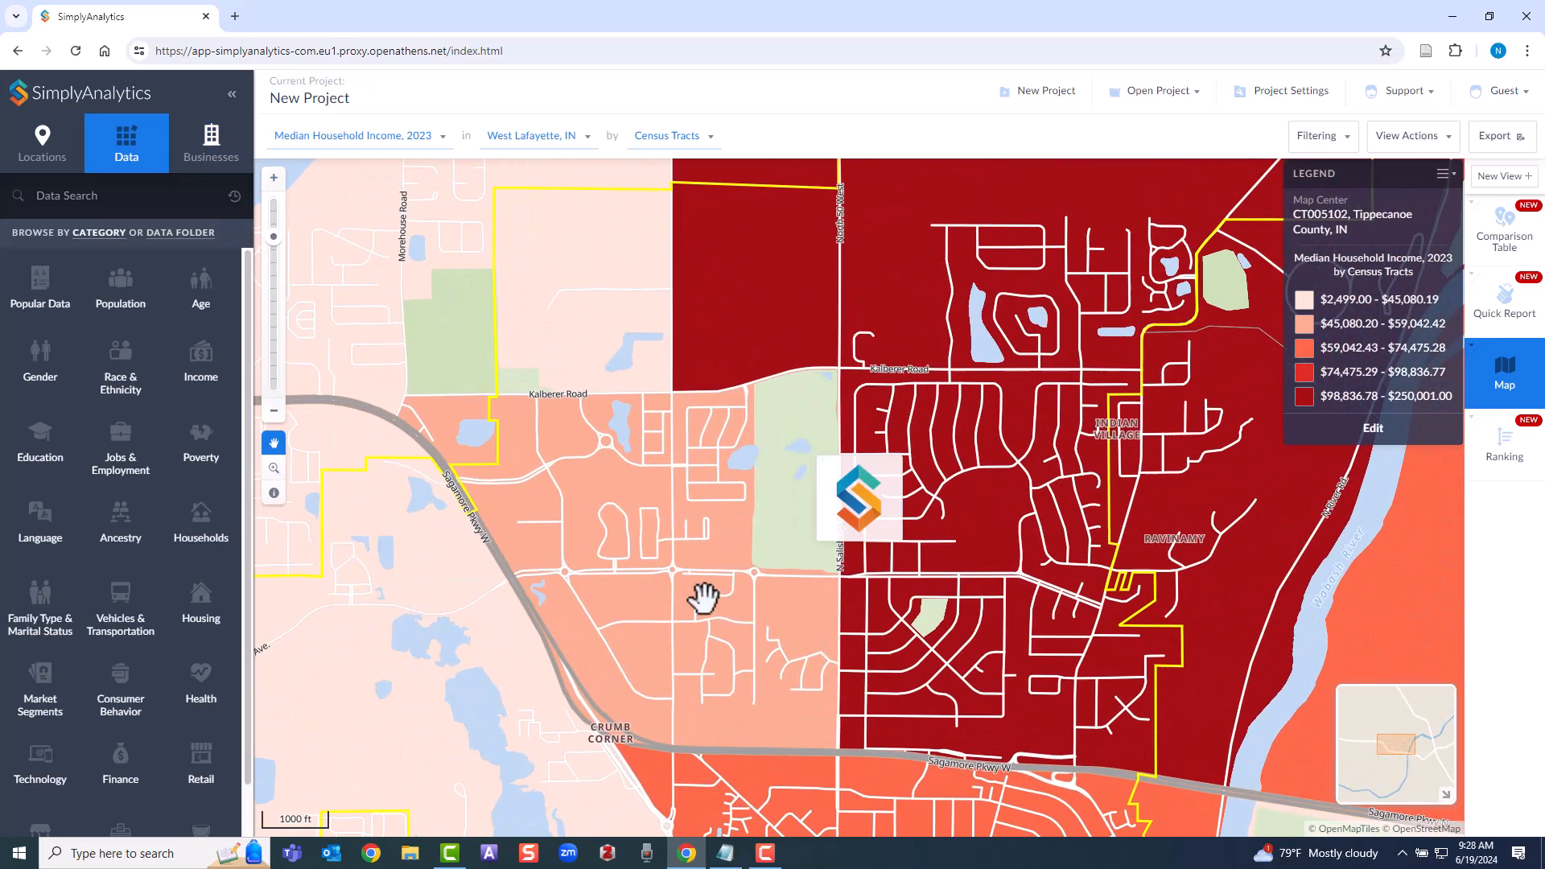
pyautogui.moveTo(708, 572); pyautogui.dragTo(648, 379)
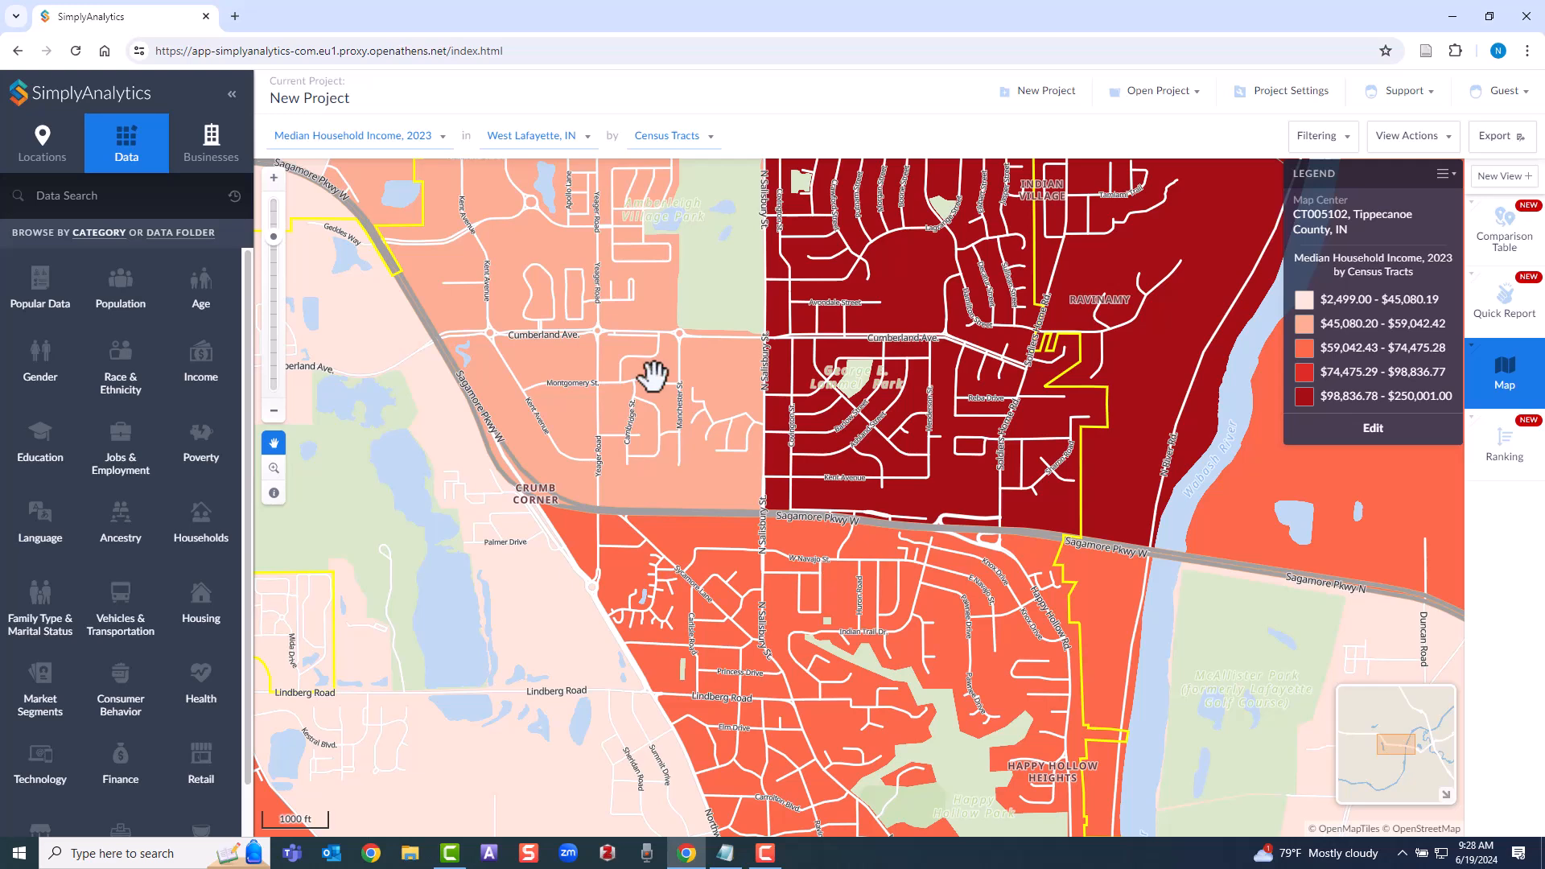
pyautogui.click(274, 411)
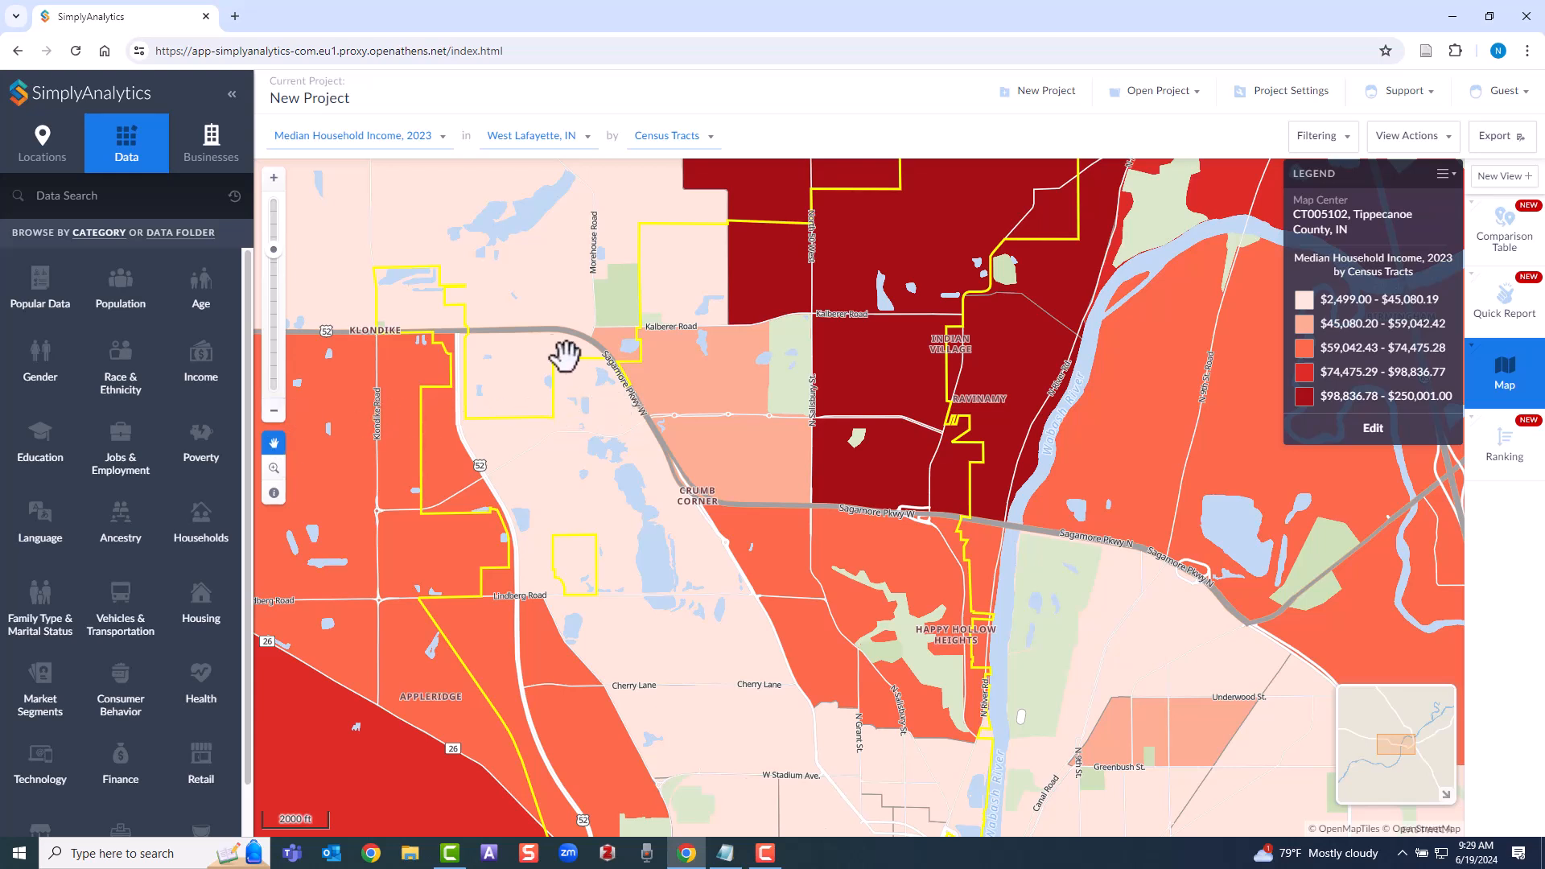
# Change the mapped variable to % Household Income | $100,000 or more, 2023
pyautogui.click(443, 142)
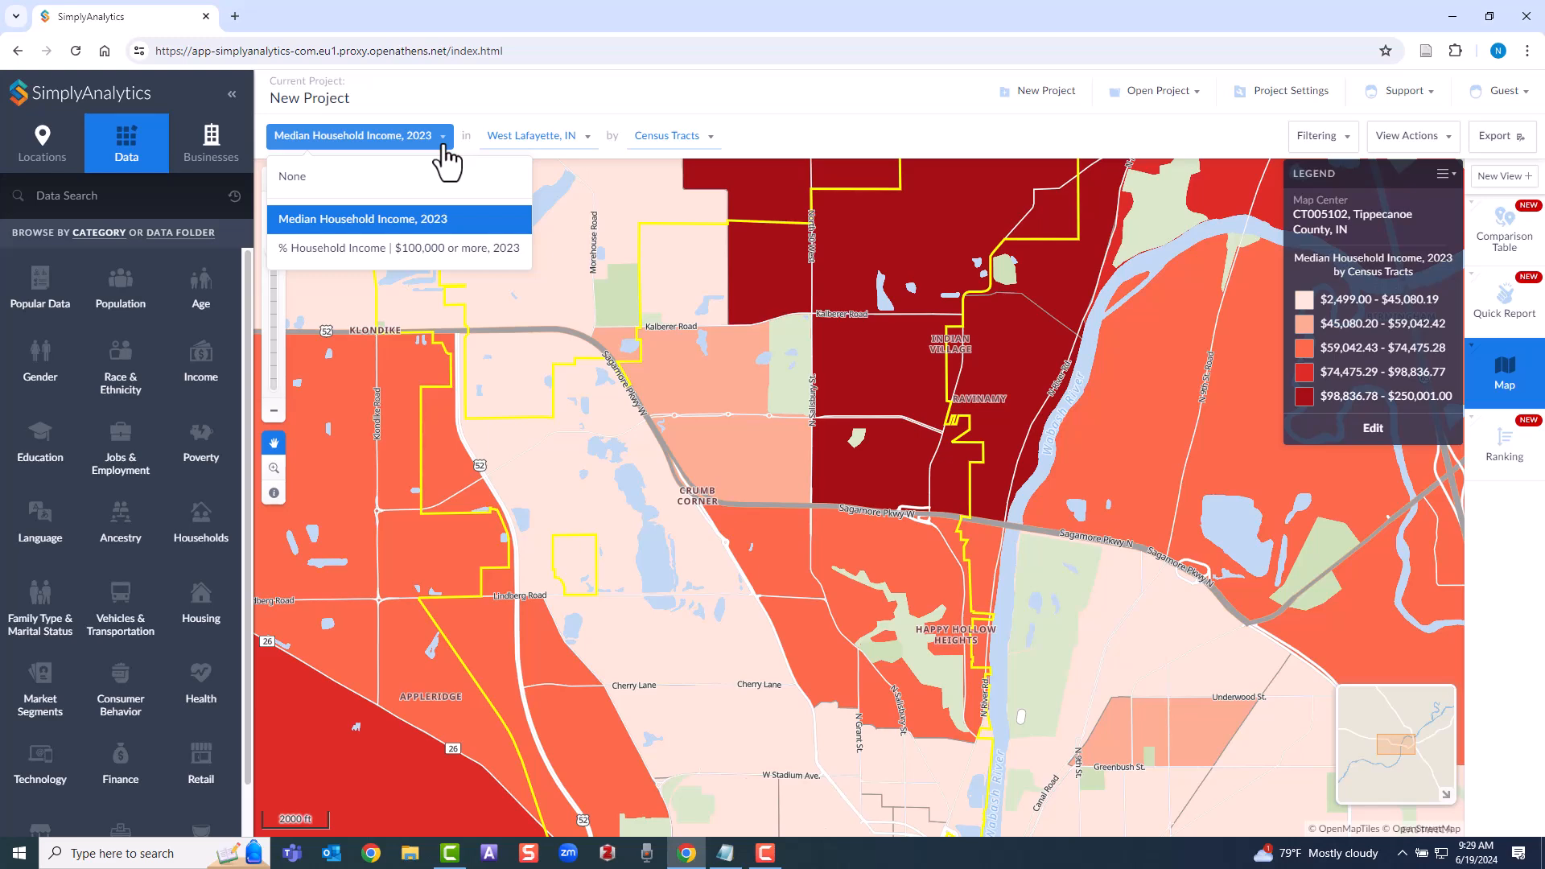
pyautogui.click(419, 249)
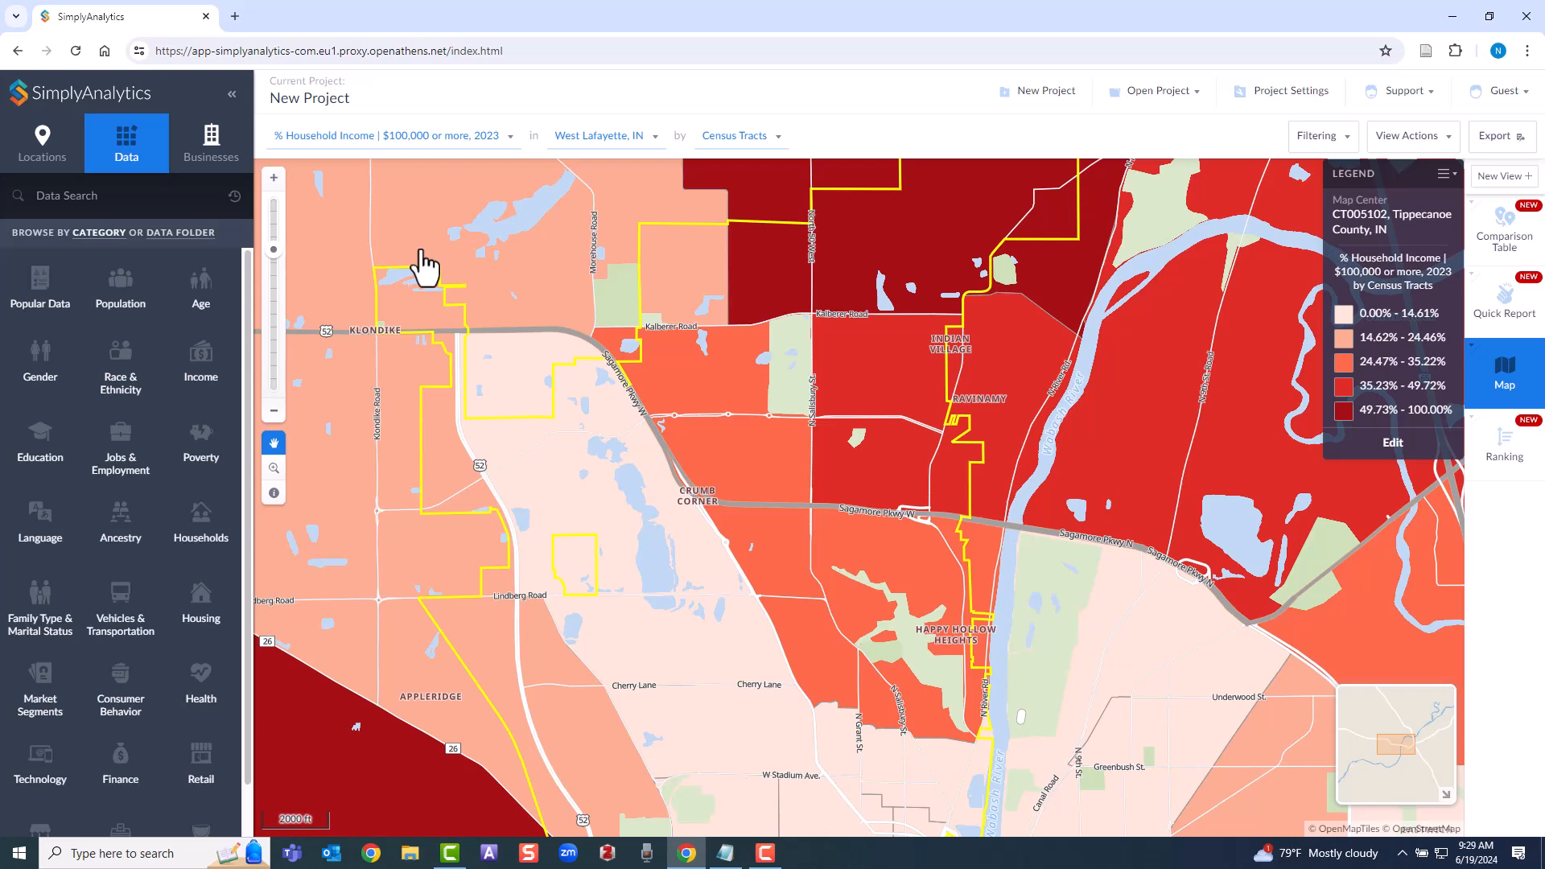
# Filter the Consumer Behavior variables to Pets and read the metadata of "Pets, toys, hobbies, and playground equipment (Household average)"
pyautogui.click(125, 694)
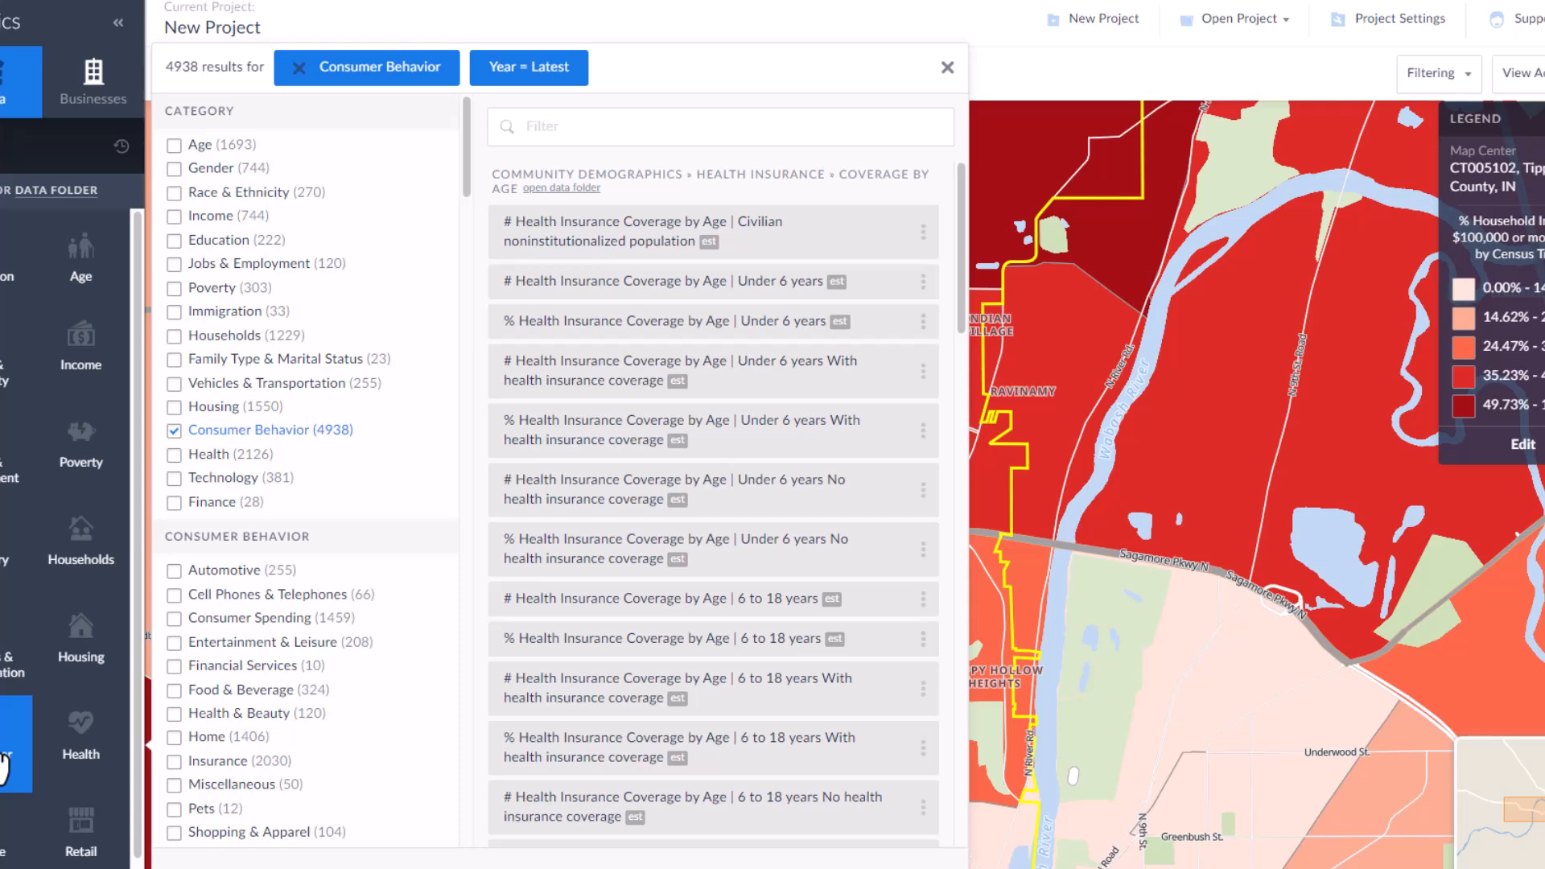
pyautogui.click(190, 811)
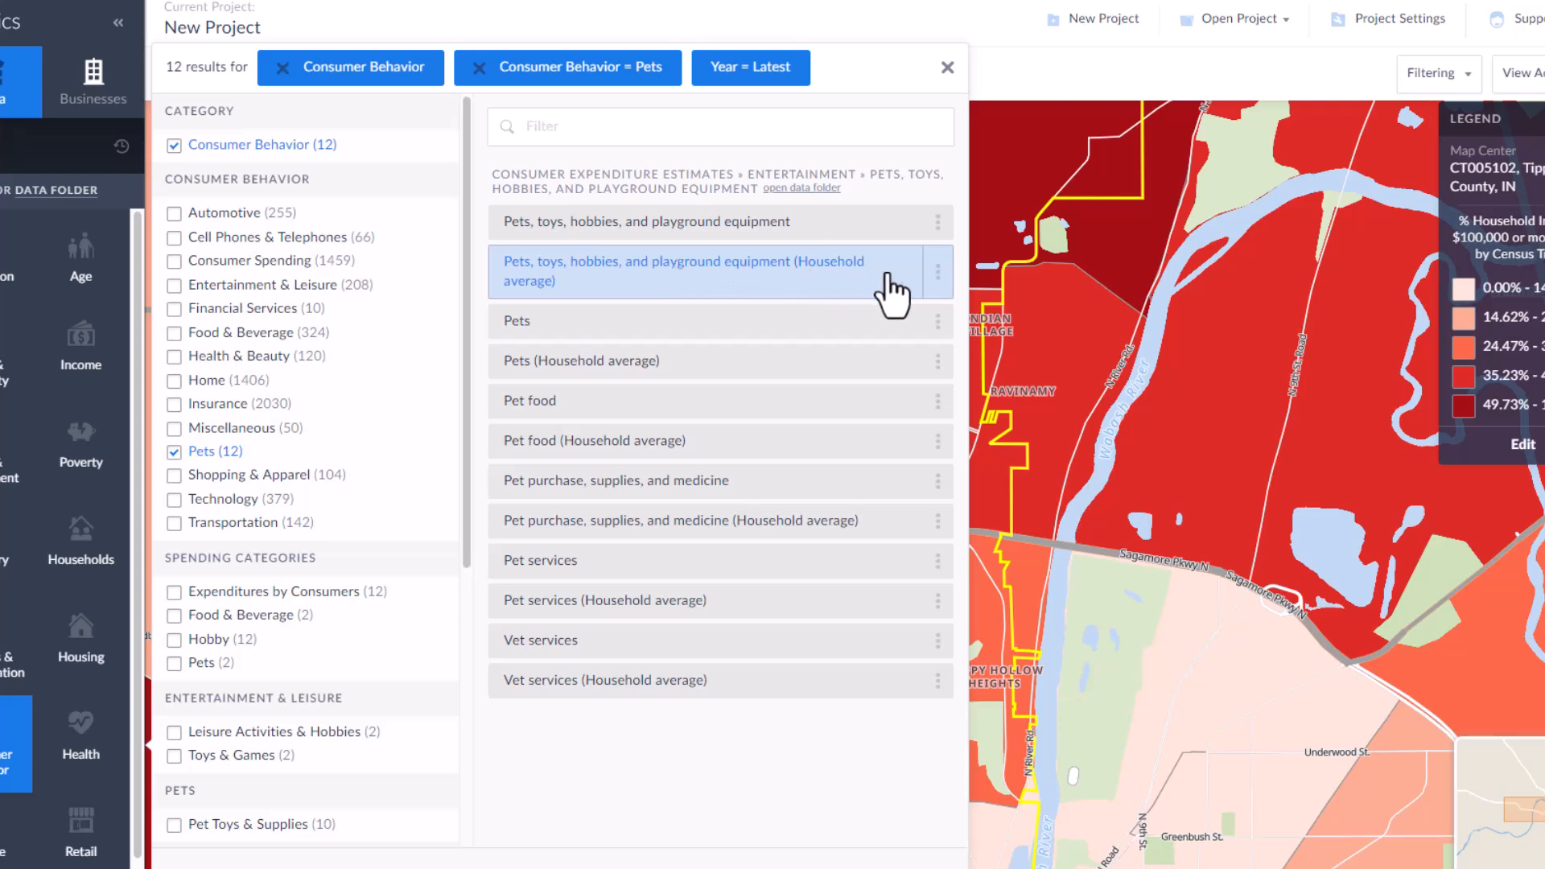
pyautogui.click(937, 276)
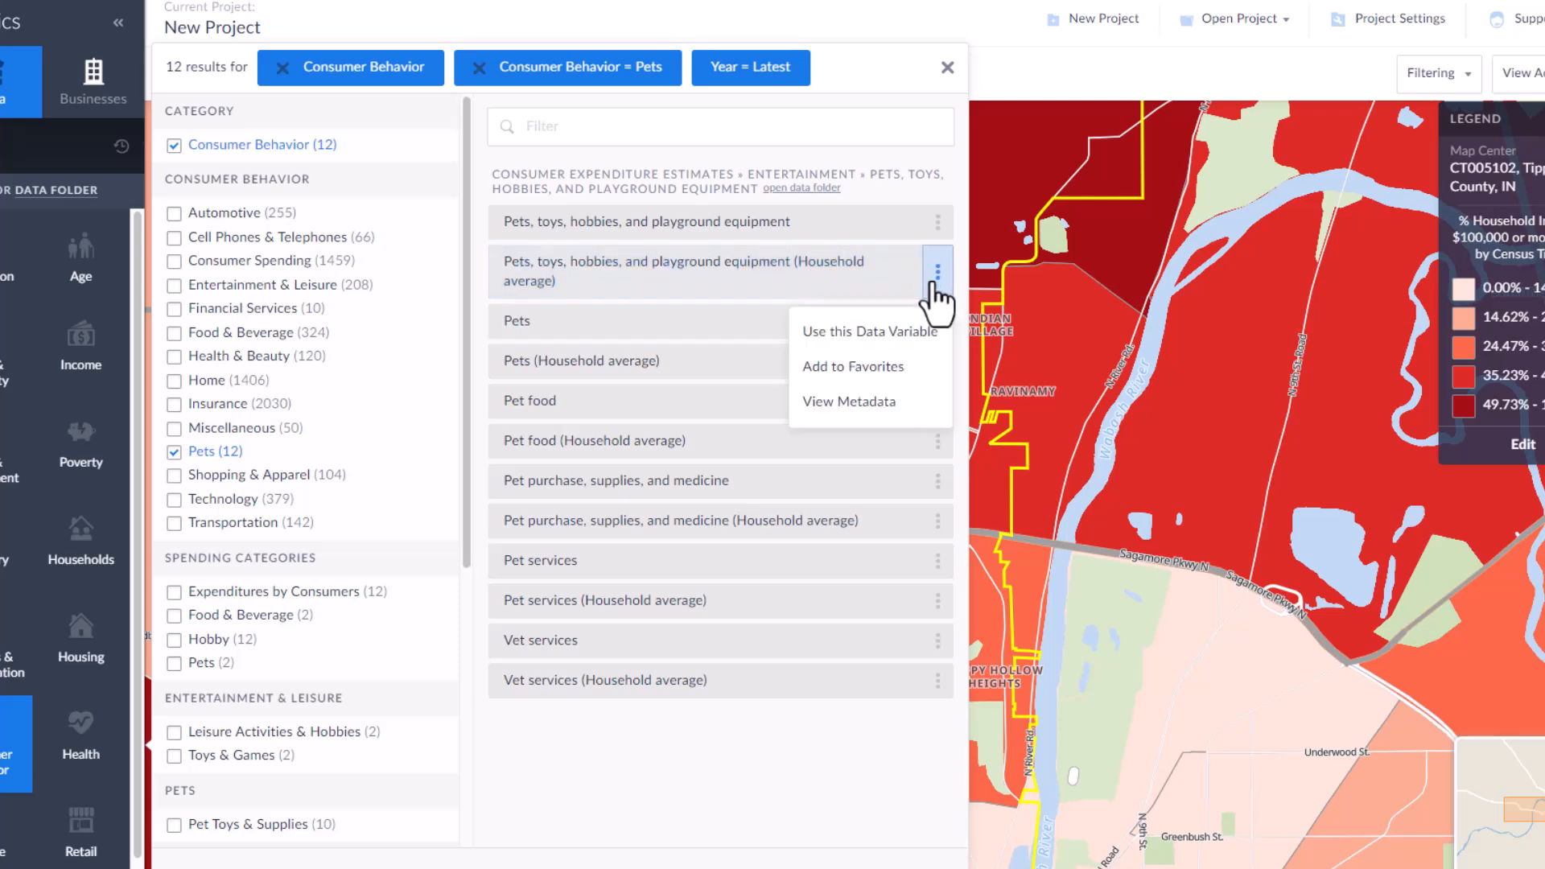
pyautogui.click(898, 414)
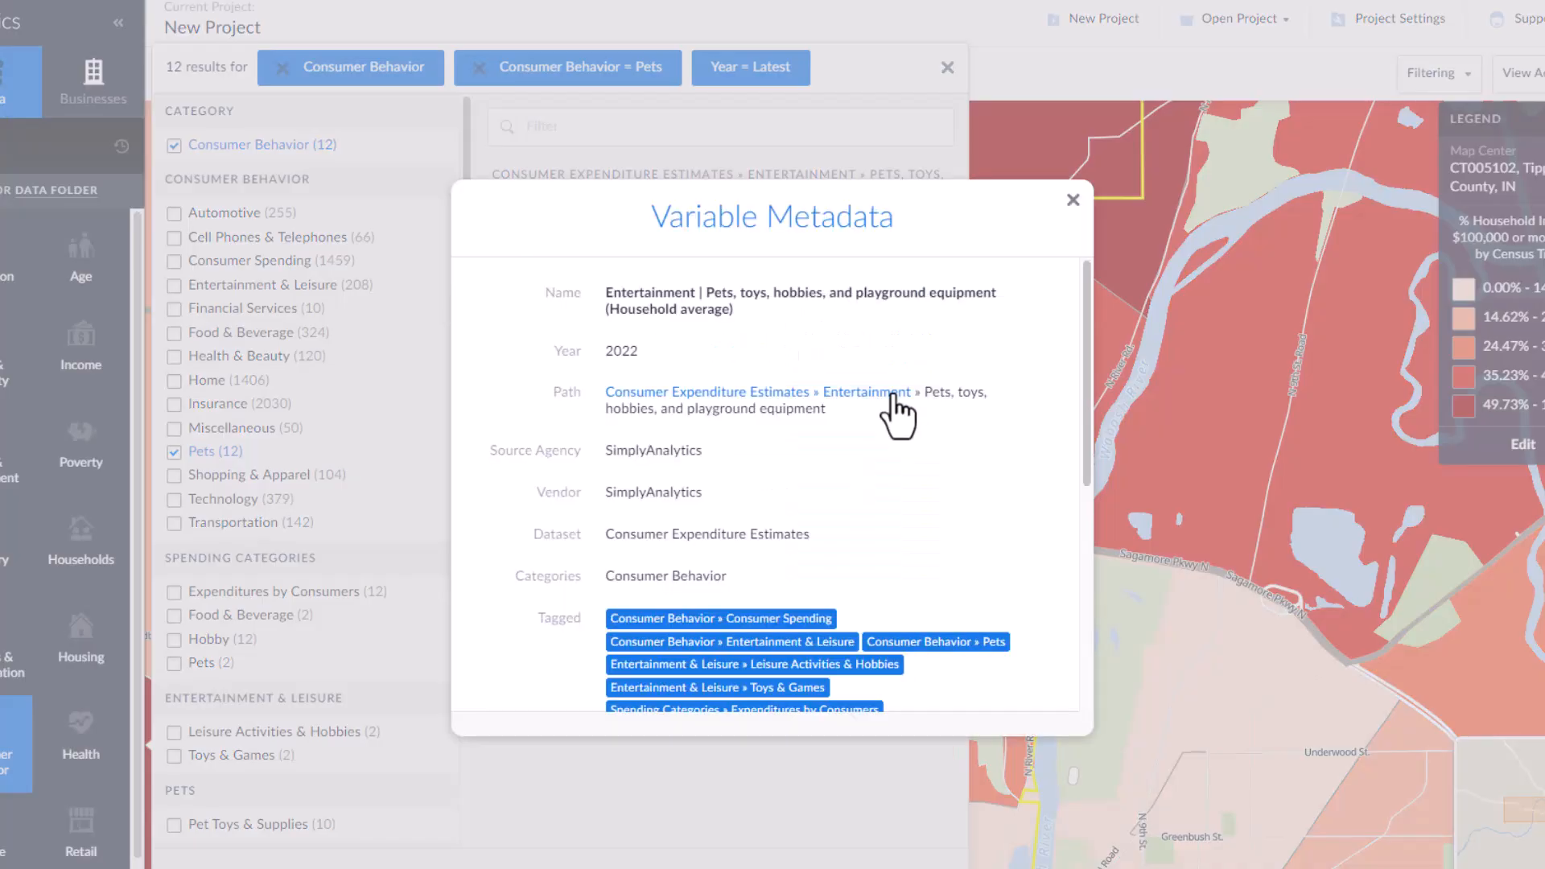
pyautogui.scroll(-5, 897, 413)
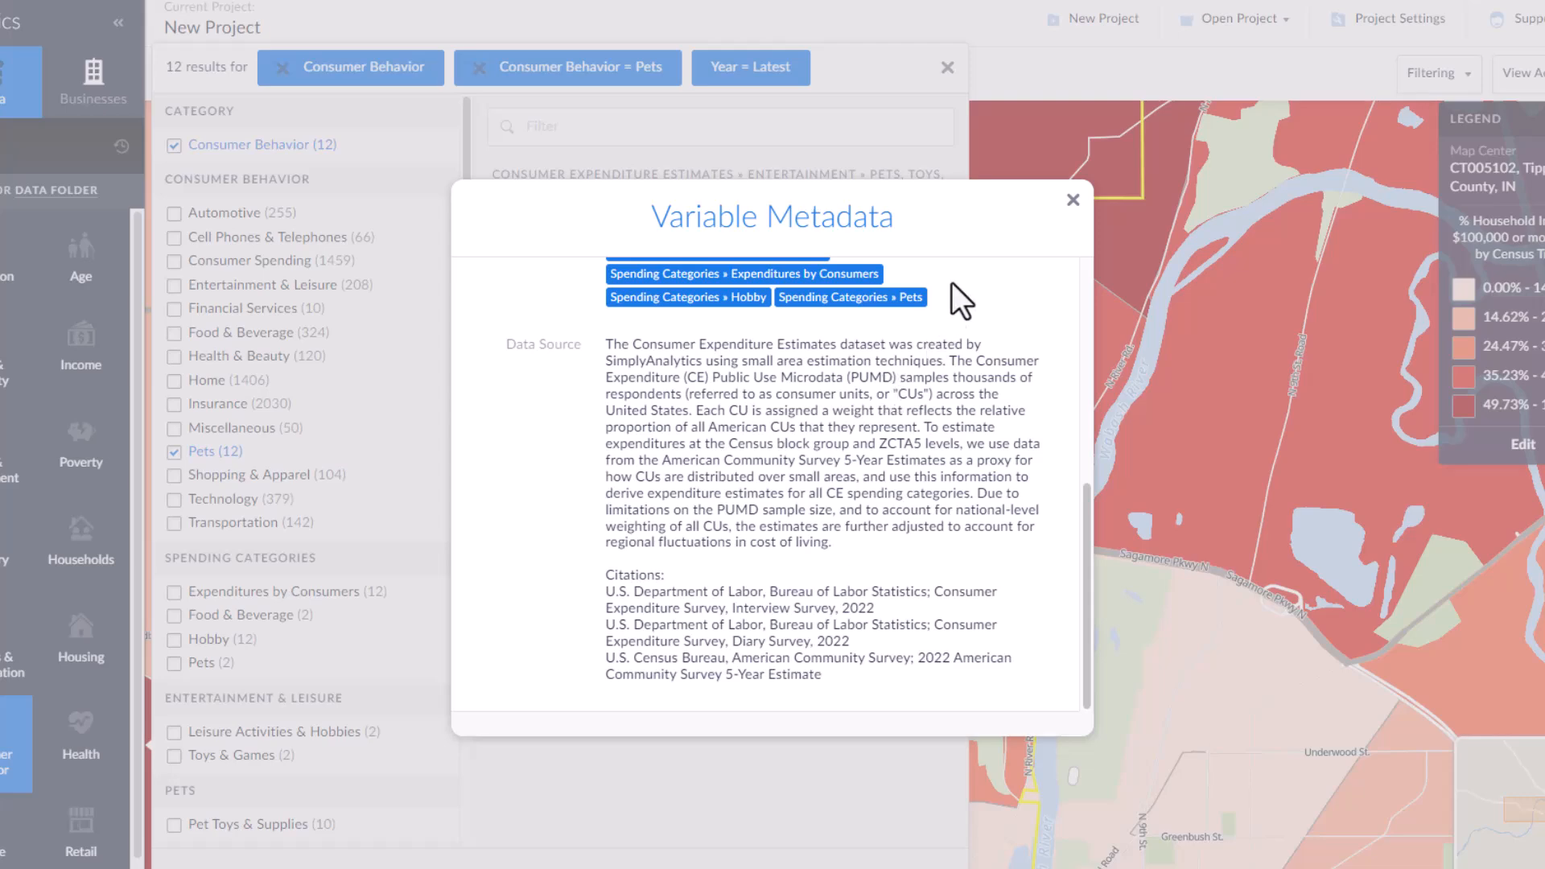
pyautogui.click(1074, 198)
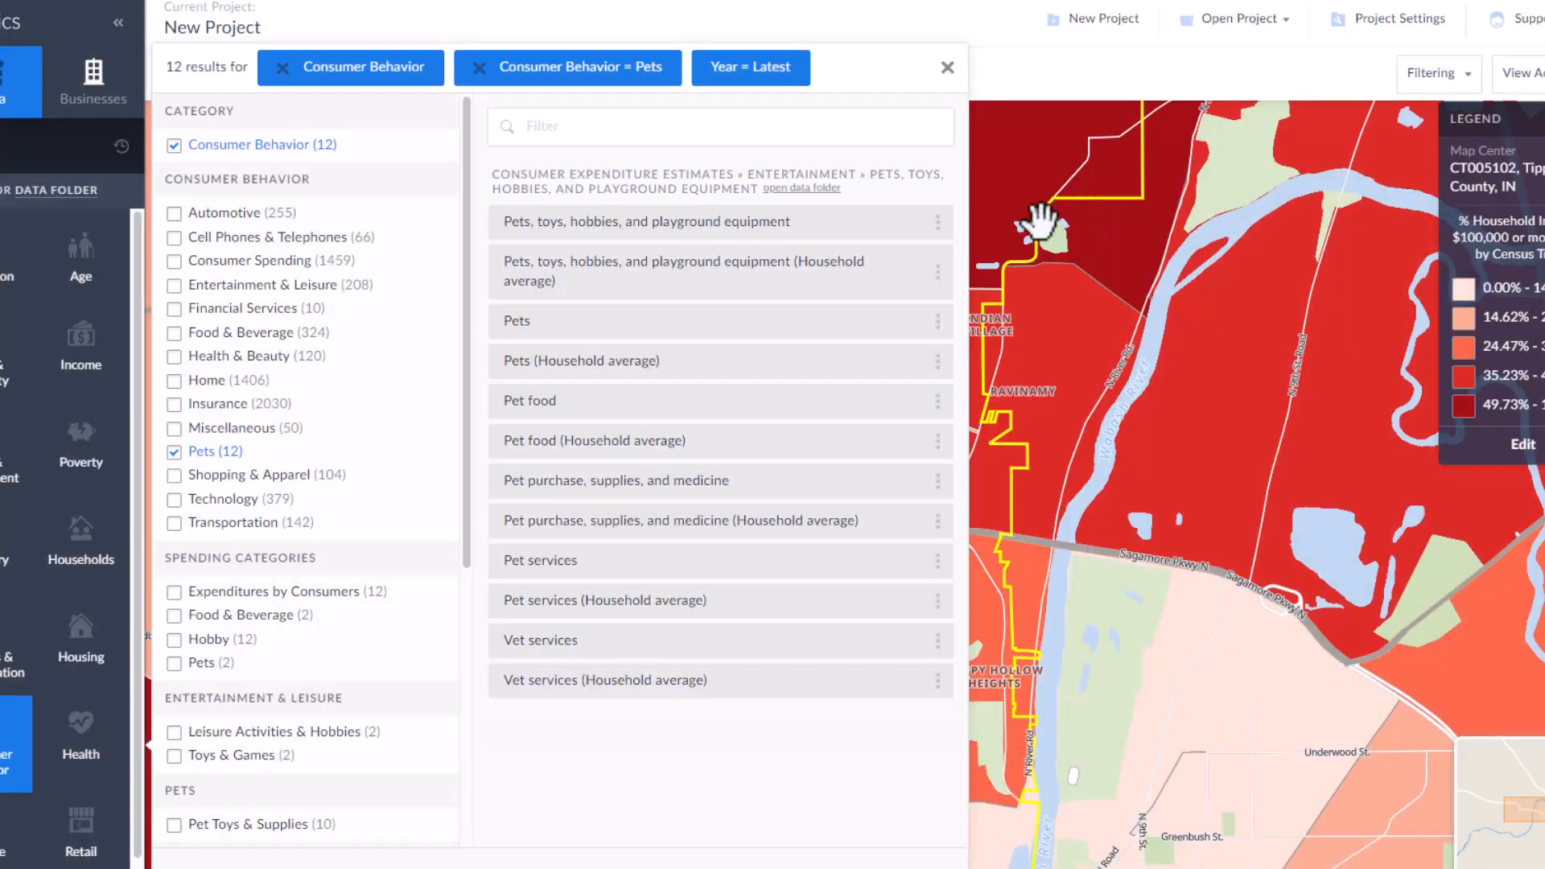
# Map the variable "Pets, toys, hobbies, and playground equipment (Household average)" and close the variable list
pyautogui.click(938, 272)
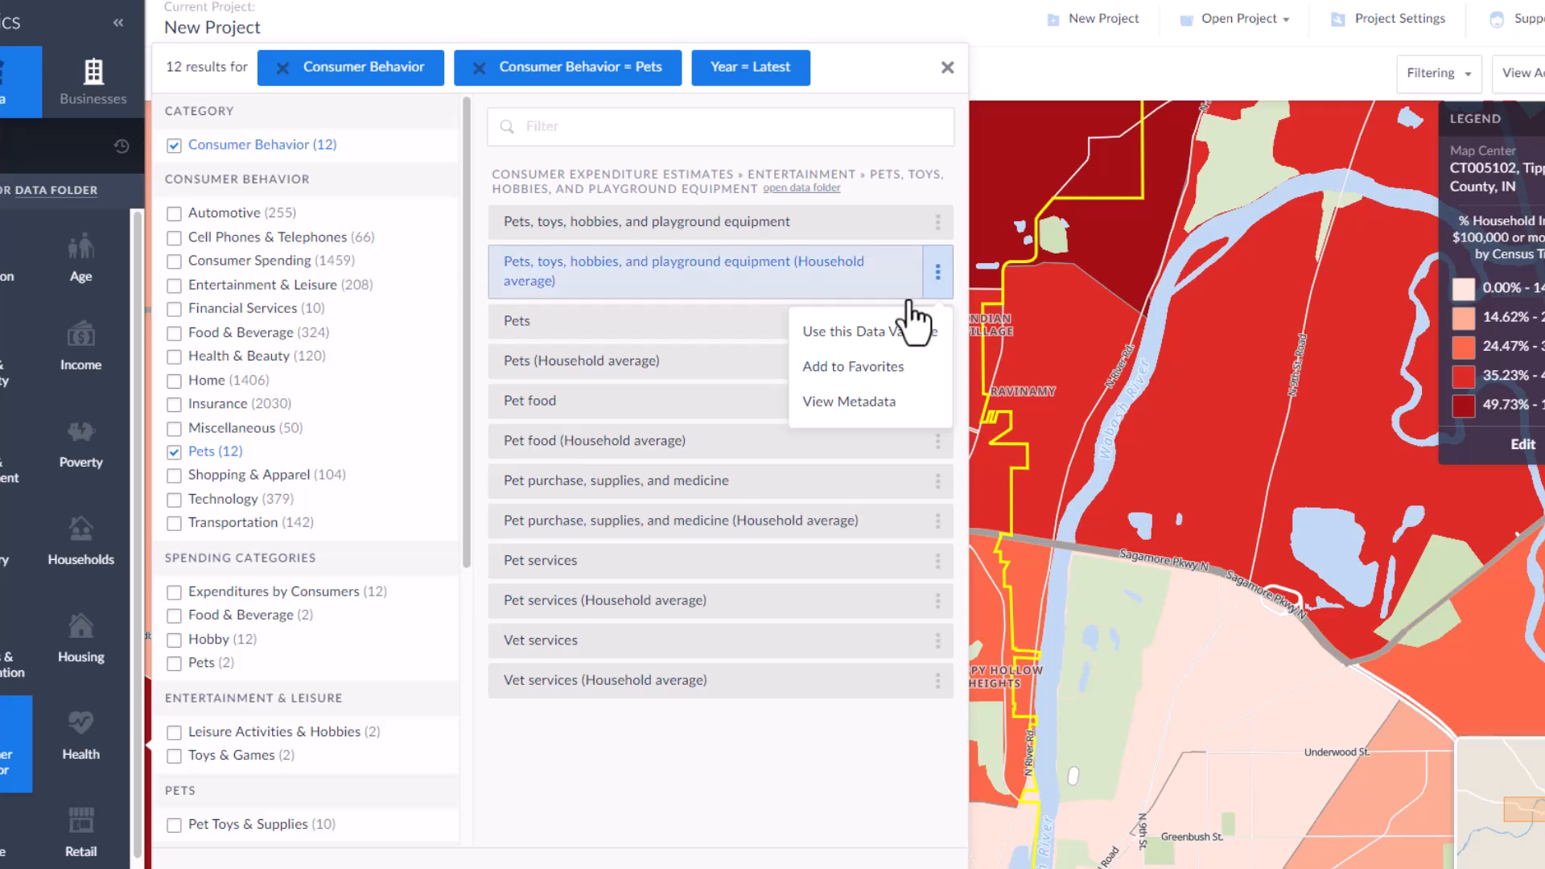
pyautogui.click(885, 335)
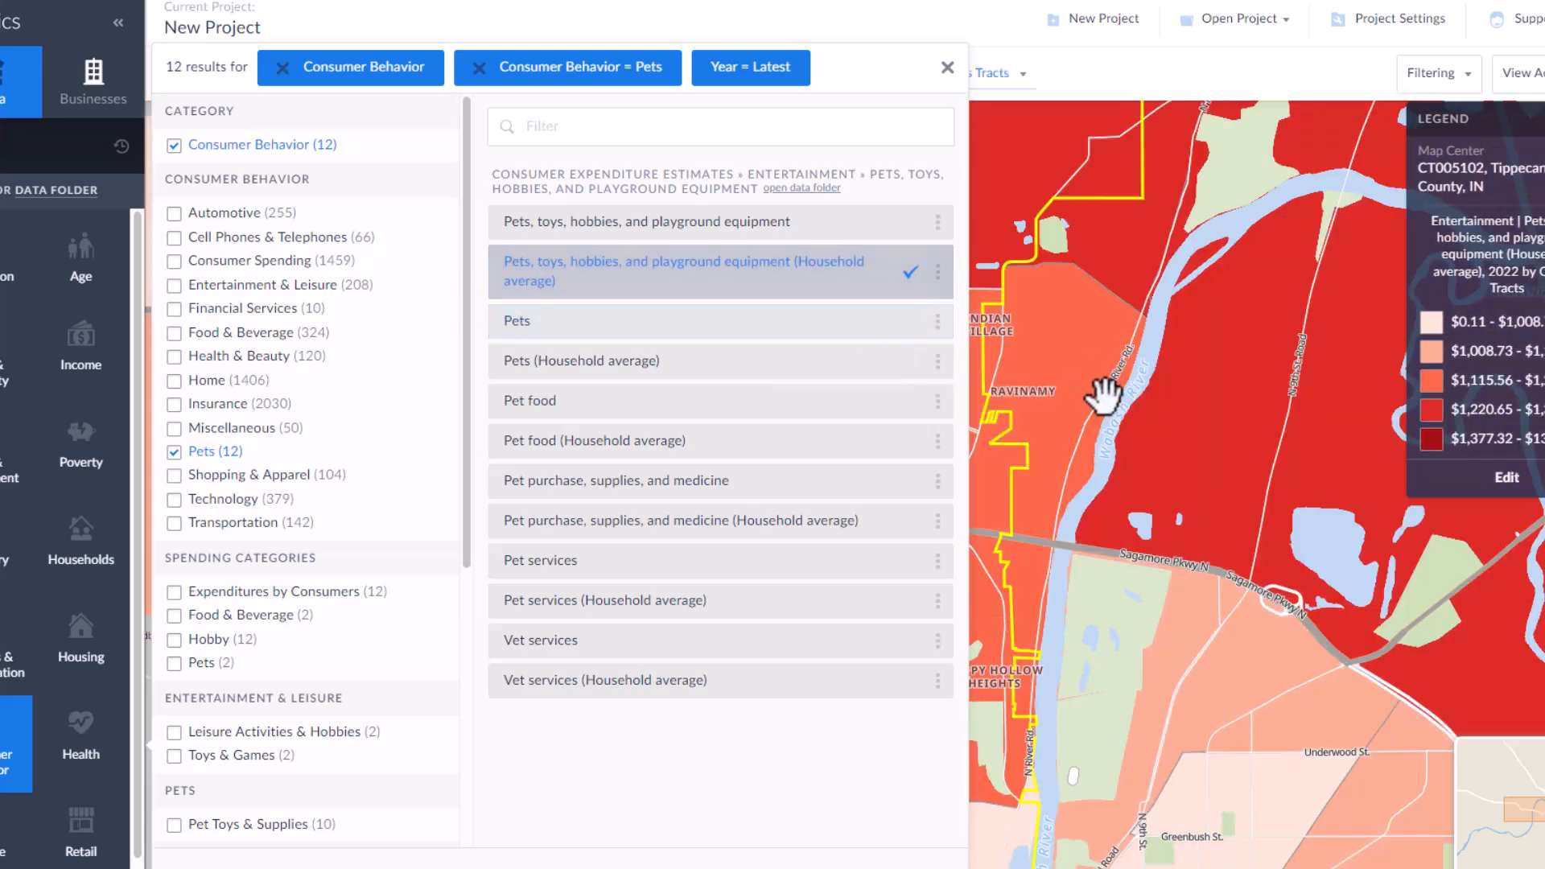
pyautogui.click(1103, 398)
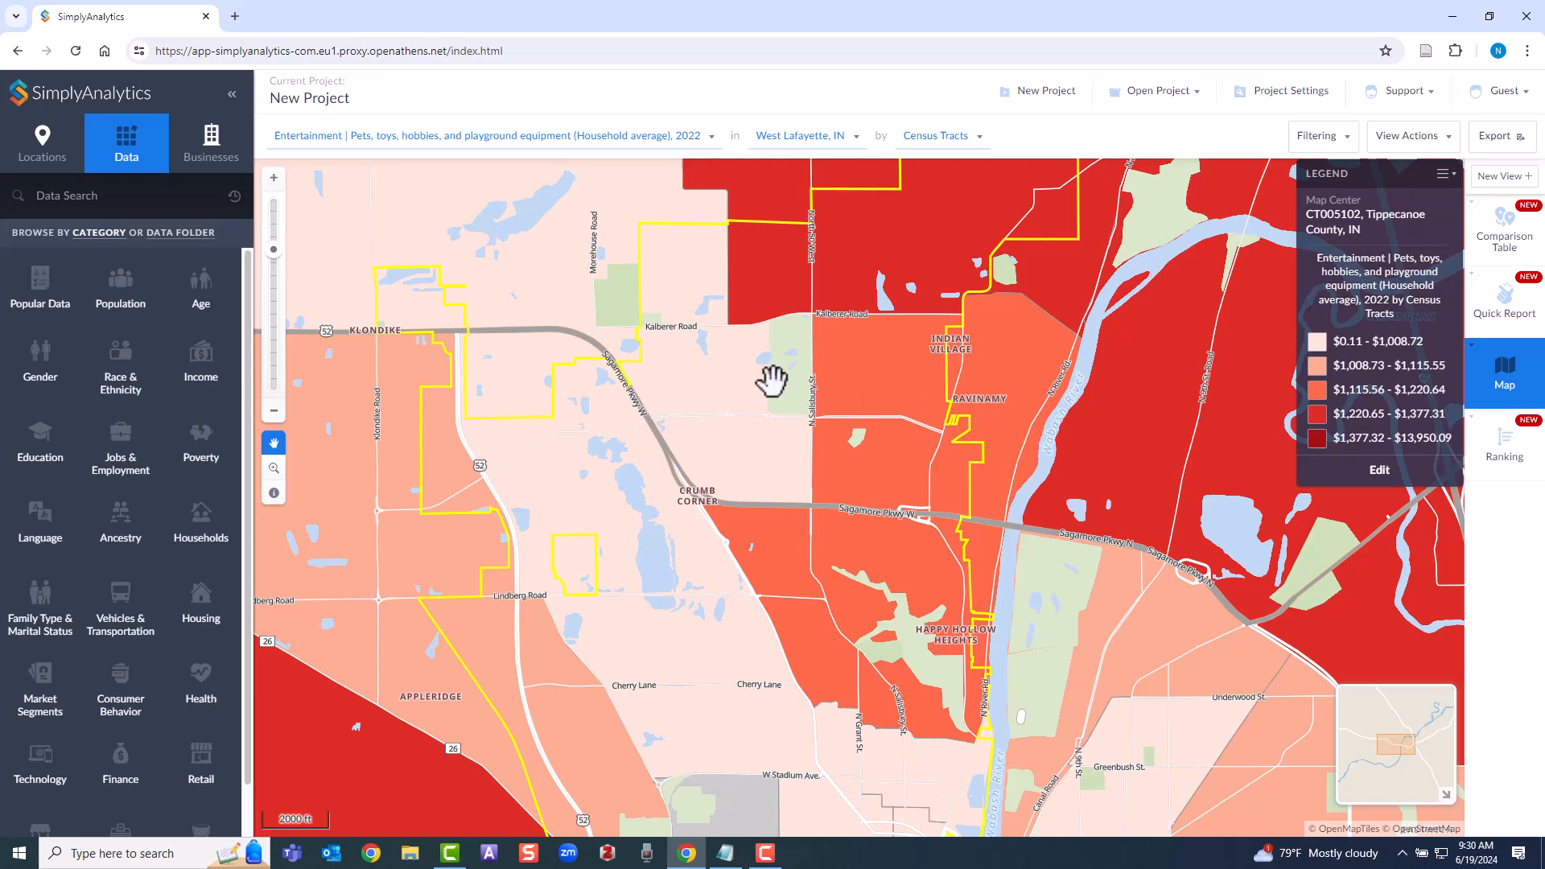
# Search the data variables for "dogs" and map "% DEMOGRAPHICS | HOUSEHOLD | DOGS | NUMBER | ANY"
pyautogui.click(178, 201)
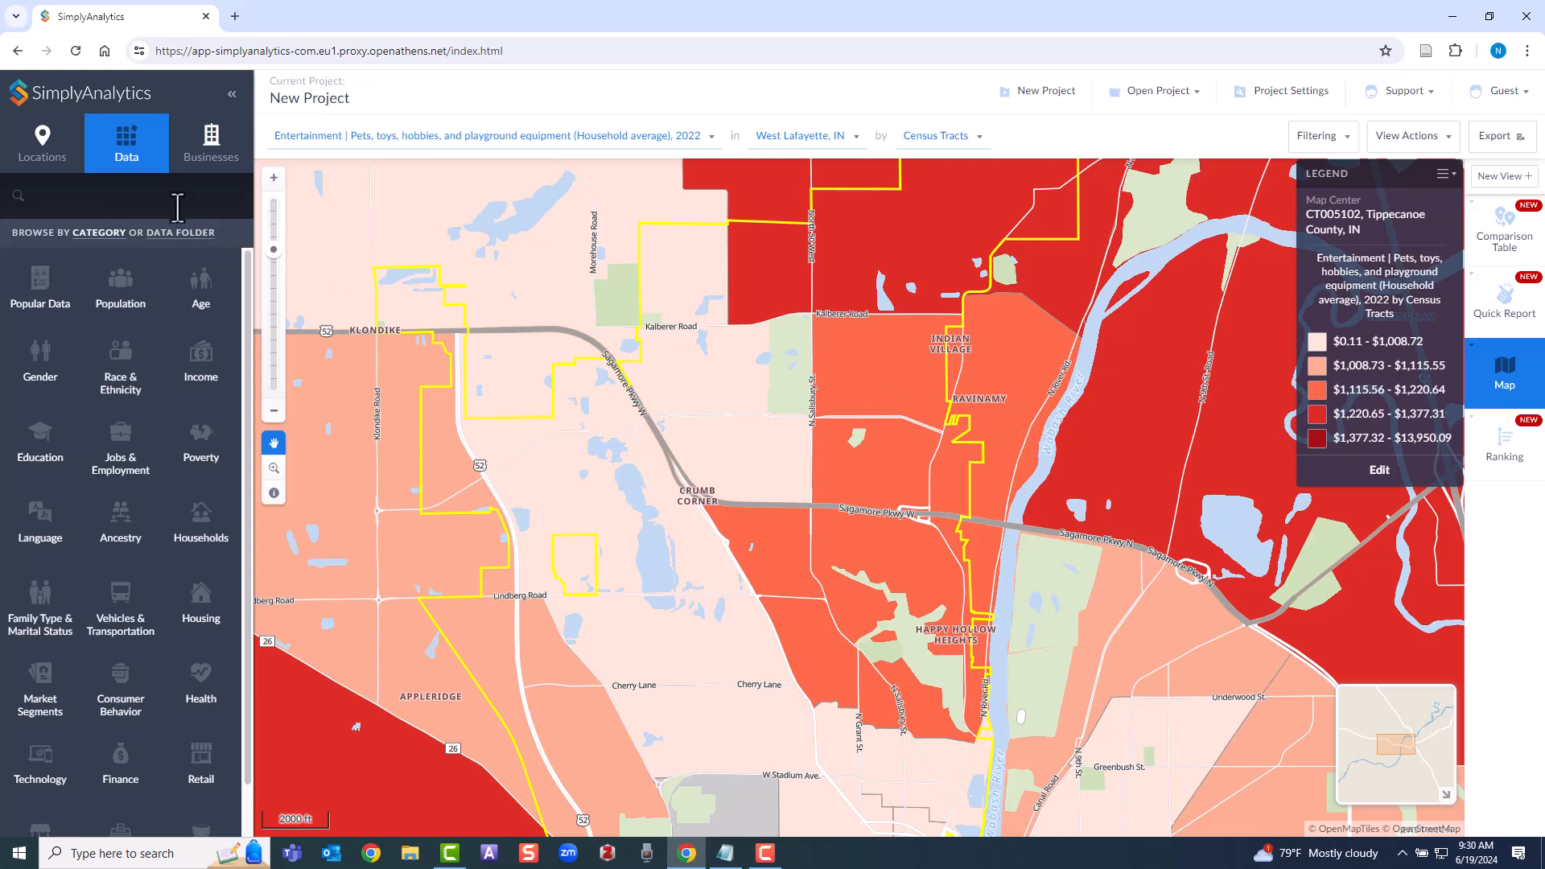
pyautogui.write('dogs')
pyautogui.press('Return')
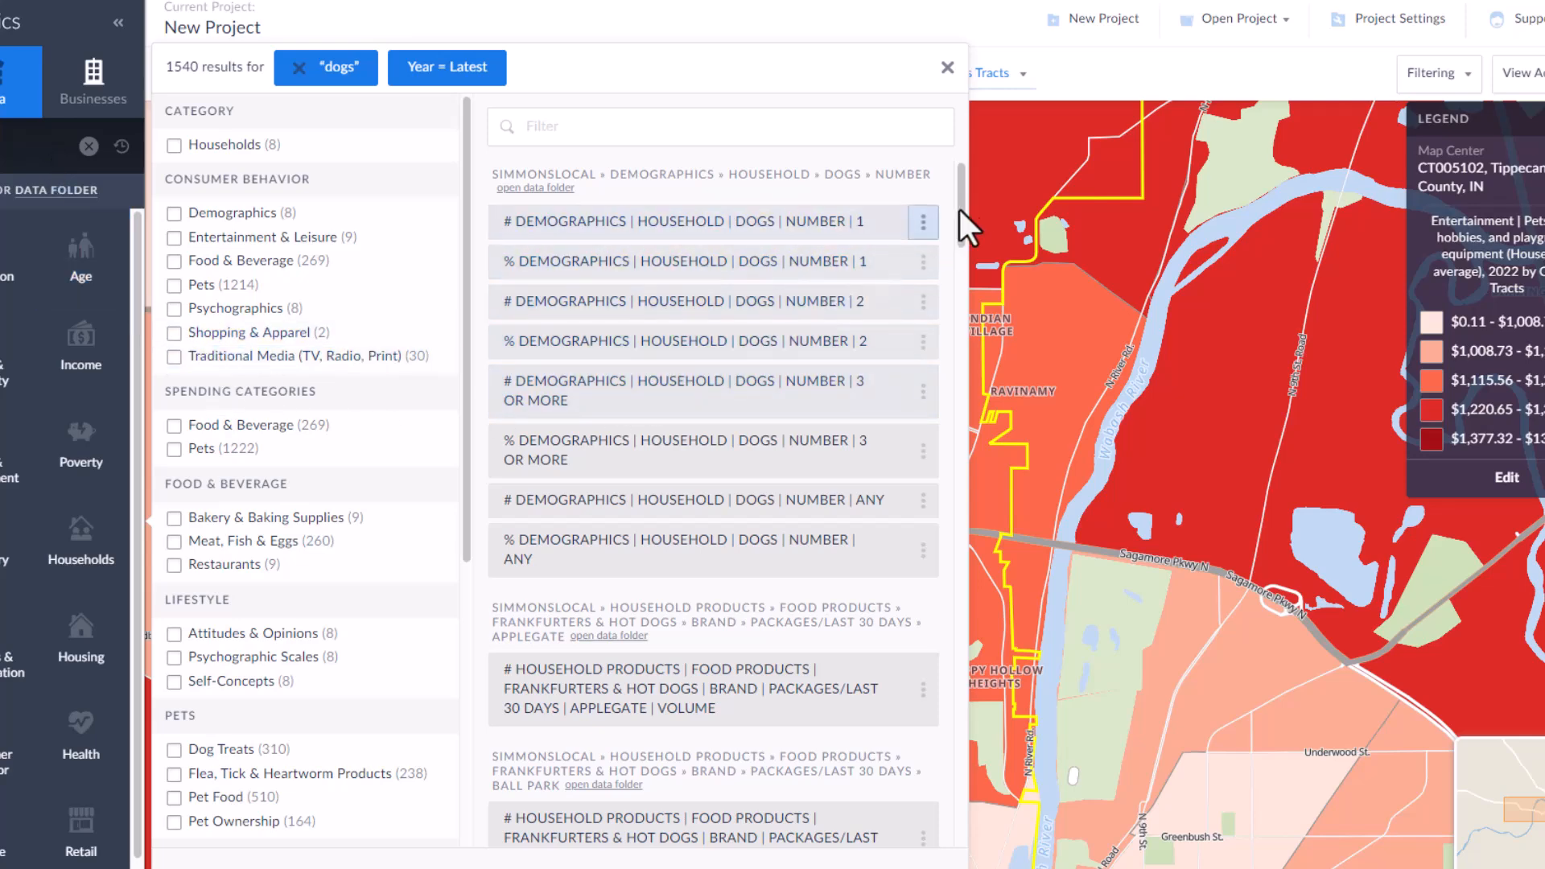
pyautogui.moveTo(959, 201); pyautogui.dragTo(978, 340)
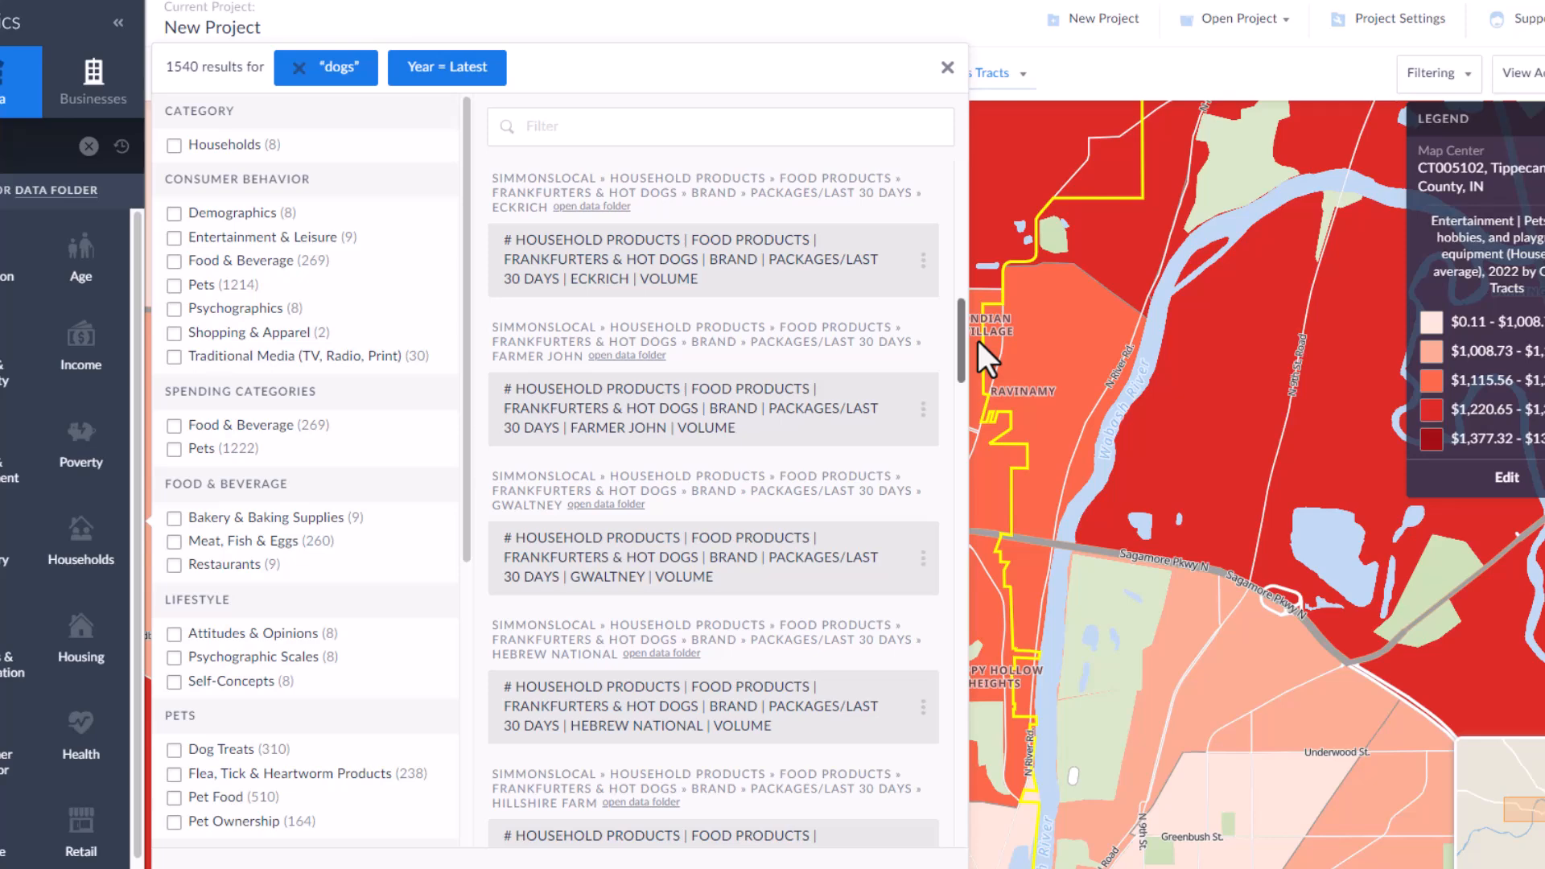
pyautogui.moveTo(978, 340); pyautogui.dragTo(934, 165)
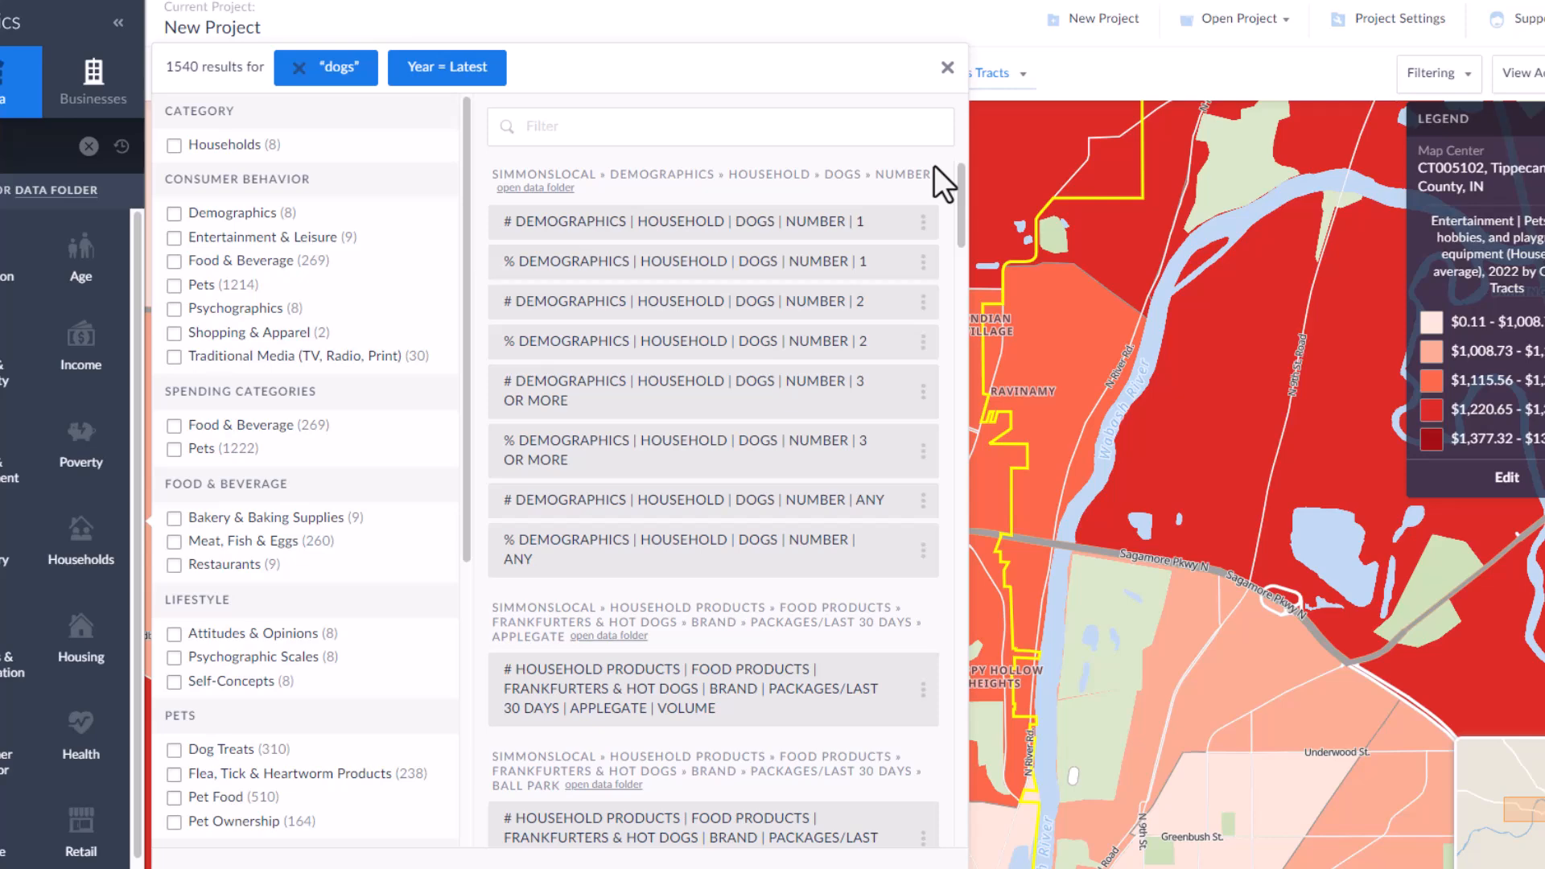
pyautogui.click(924, 550)
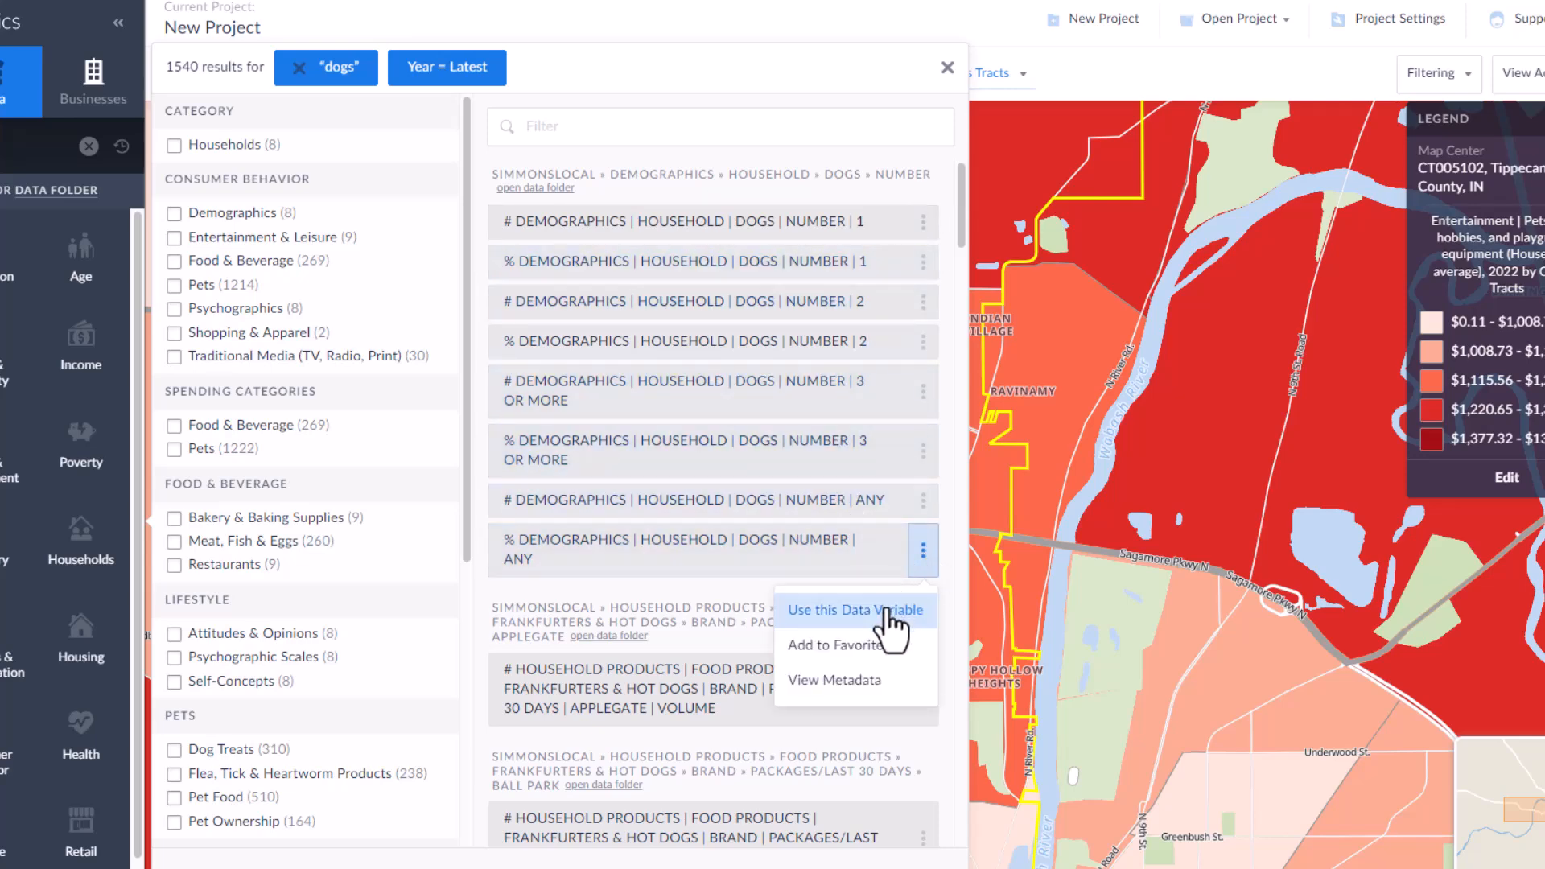
pyautogui.click(890, 611)
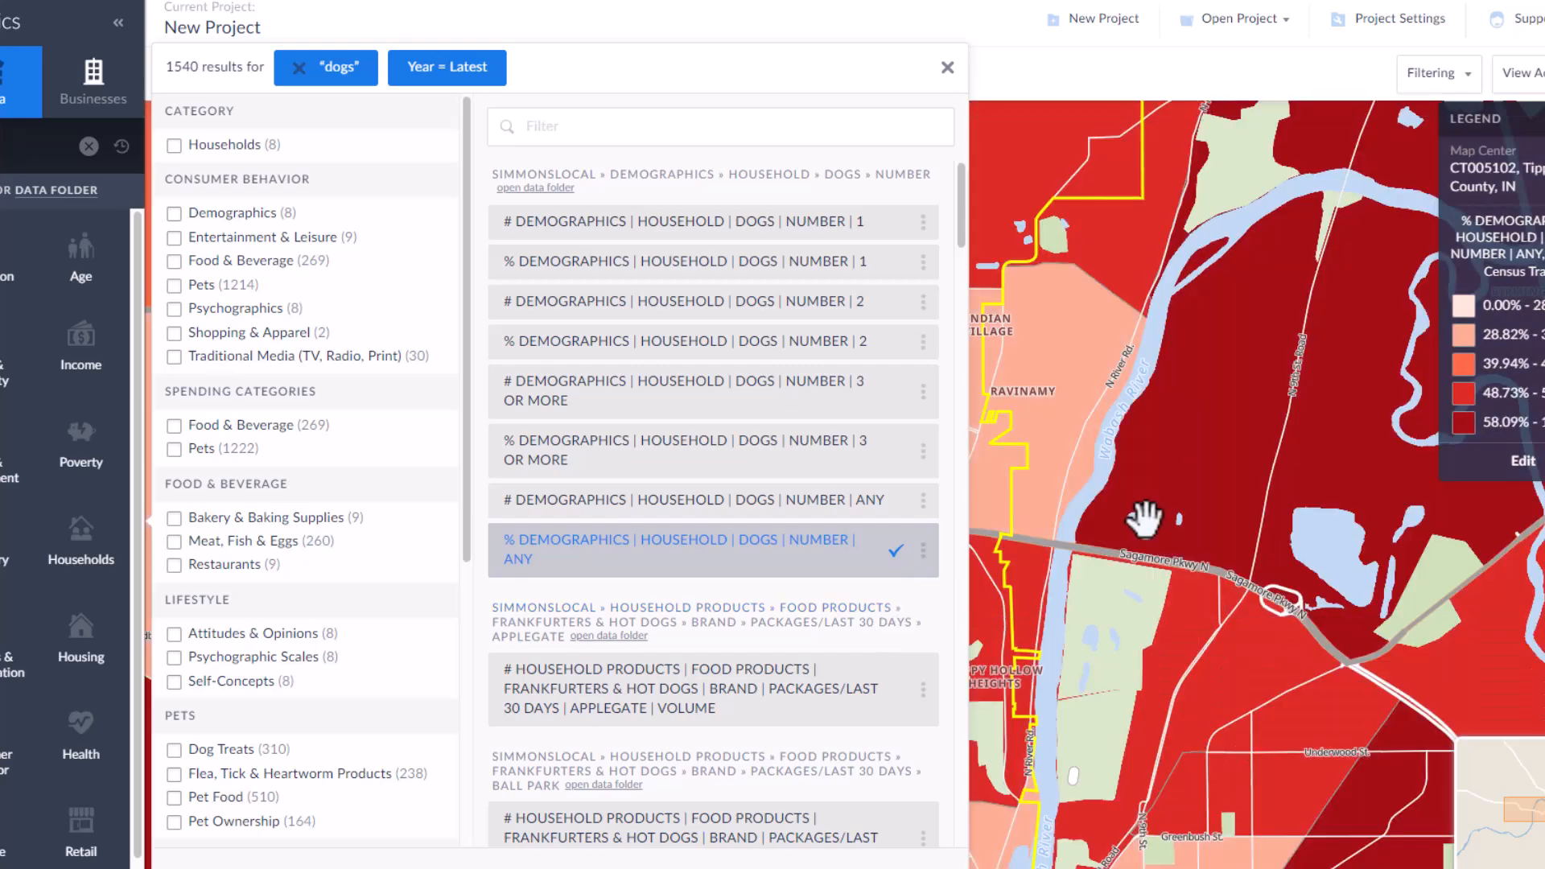
pyautogui.click(1140, 512)
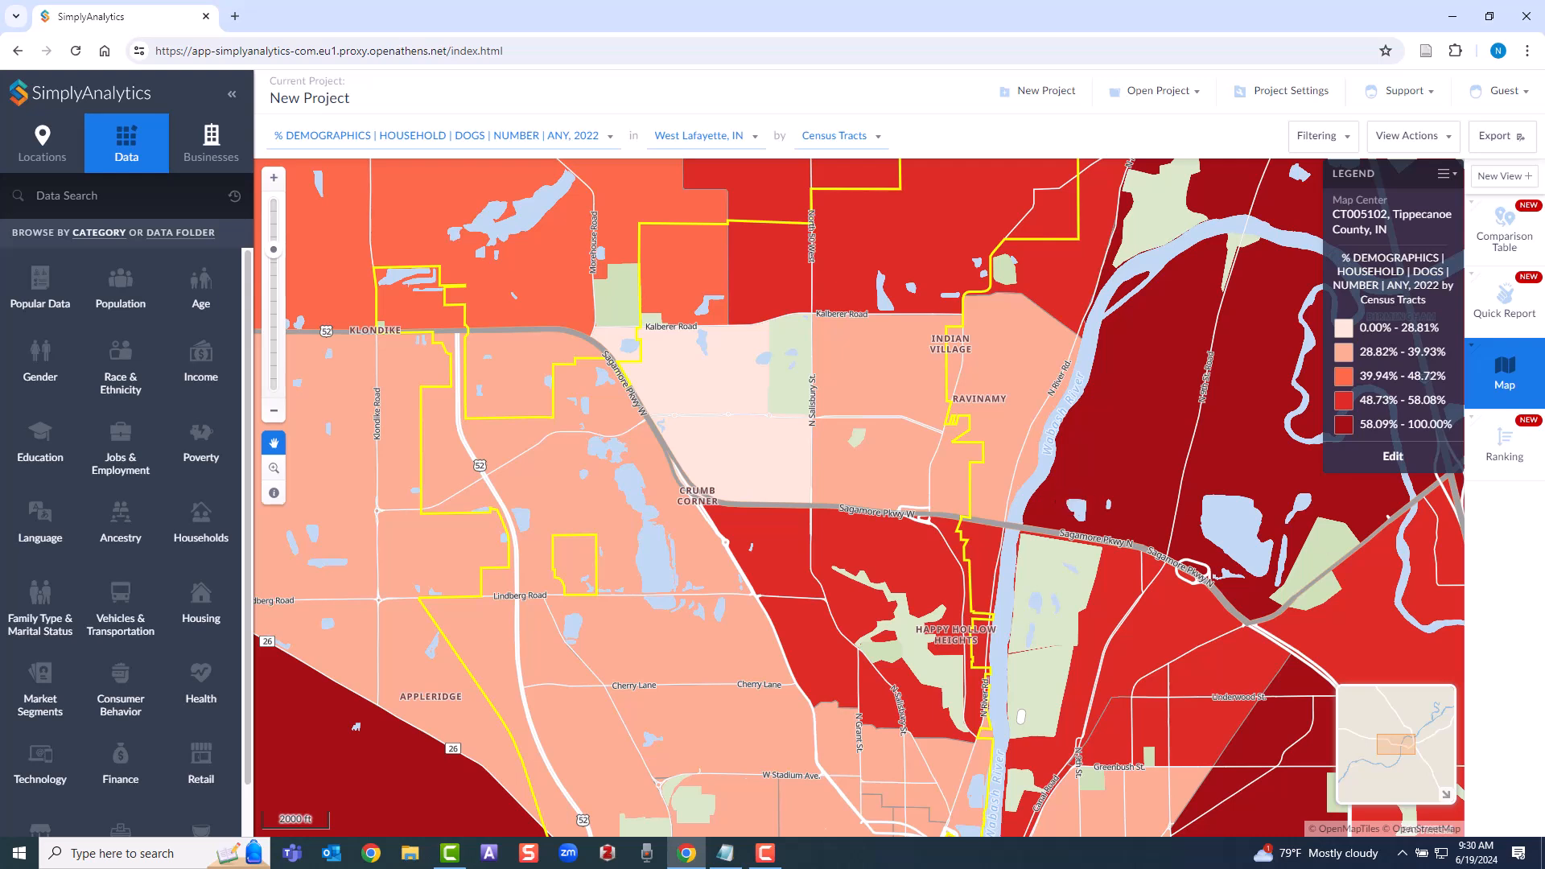
pyautogui.hotkey('alt', 'Tab')
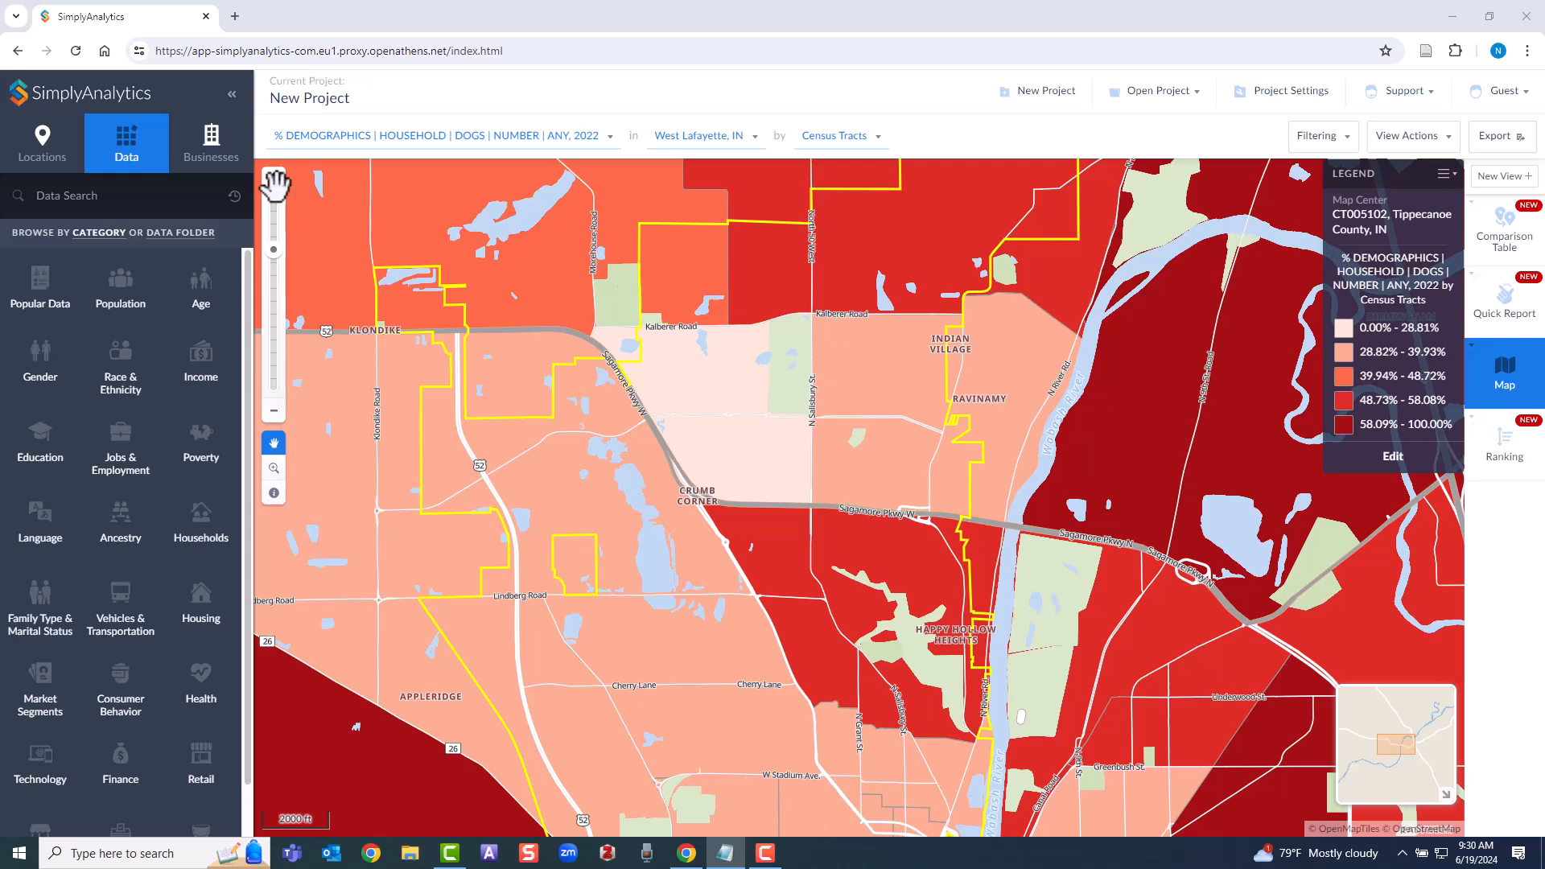
# Search businesses for "pet" to plot them on the map
pyautogui.click(194, 156)
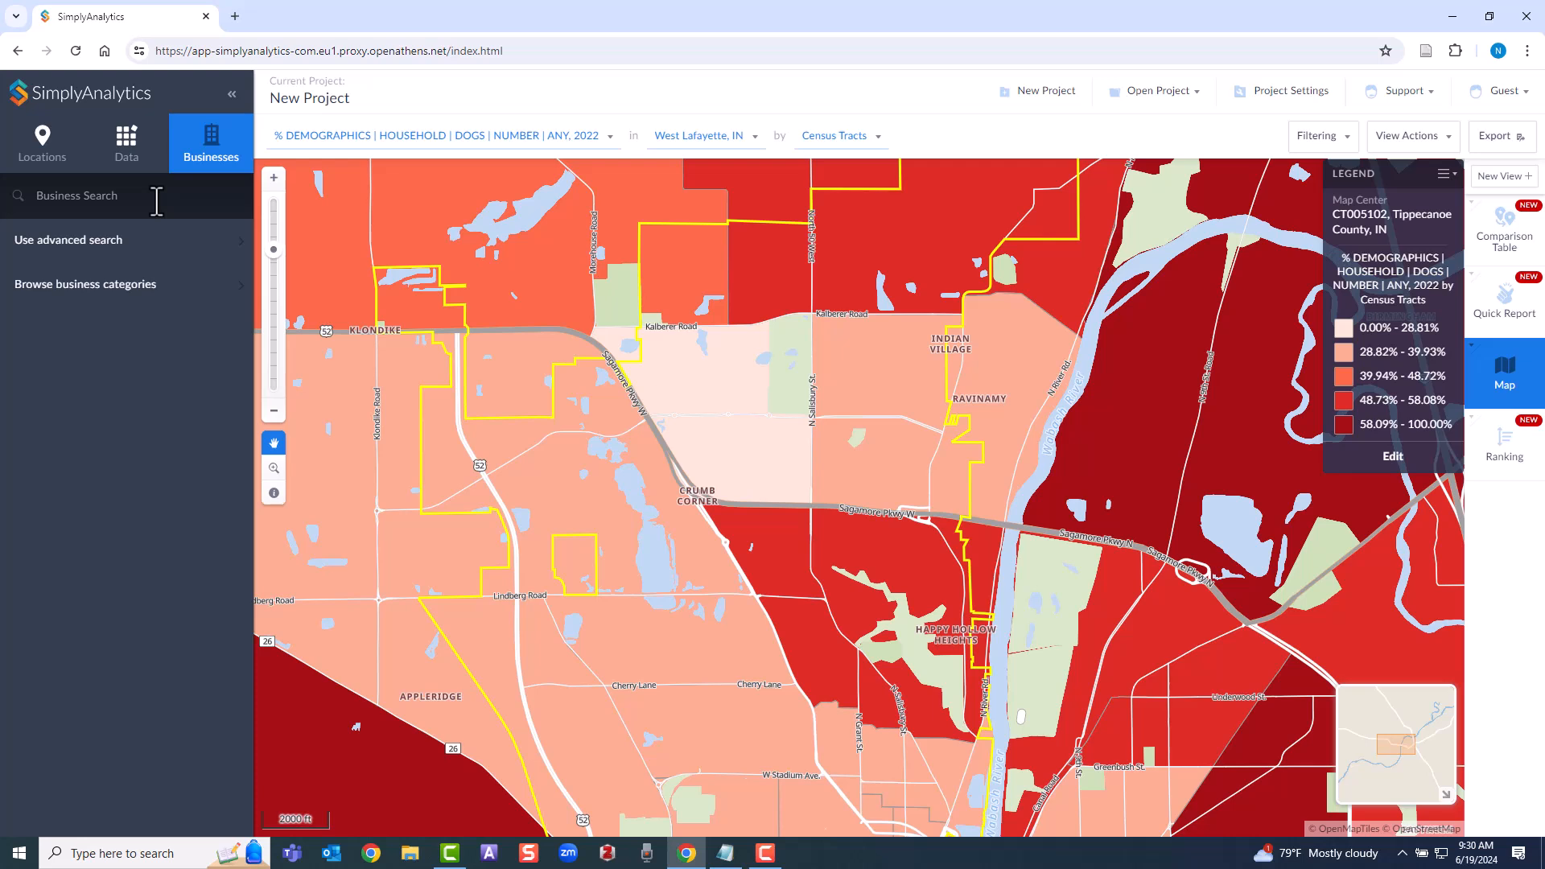
pyautogui.write('pet')
pyautogui.press('Return')
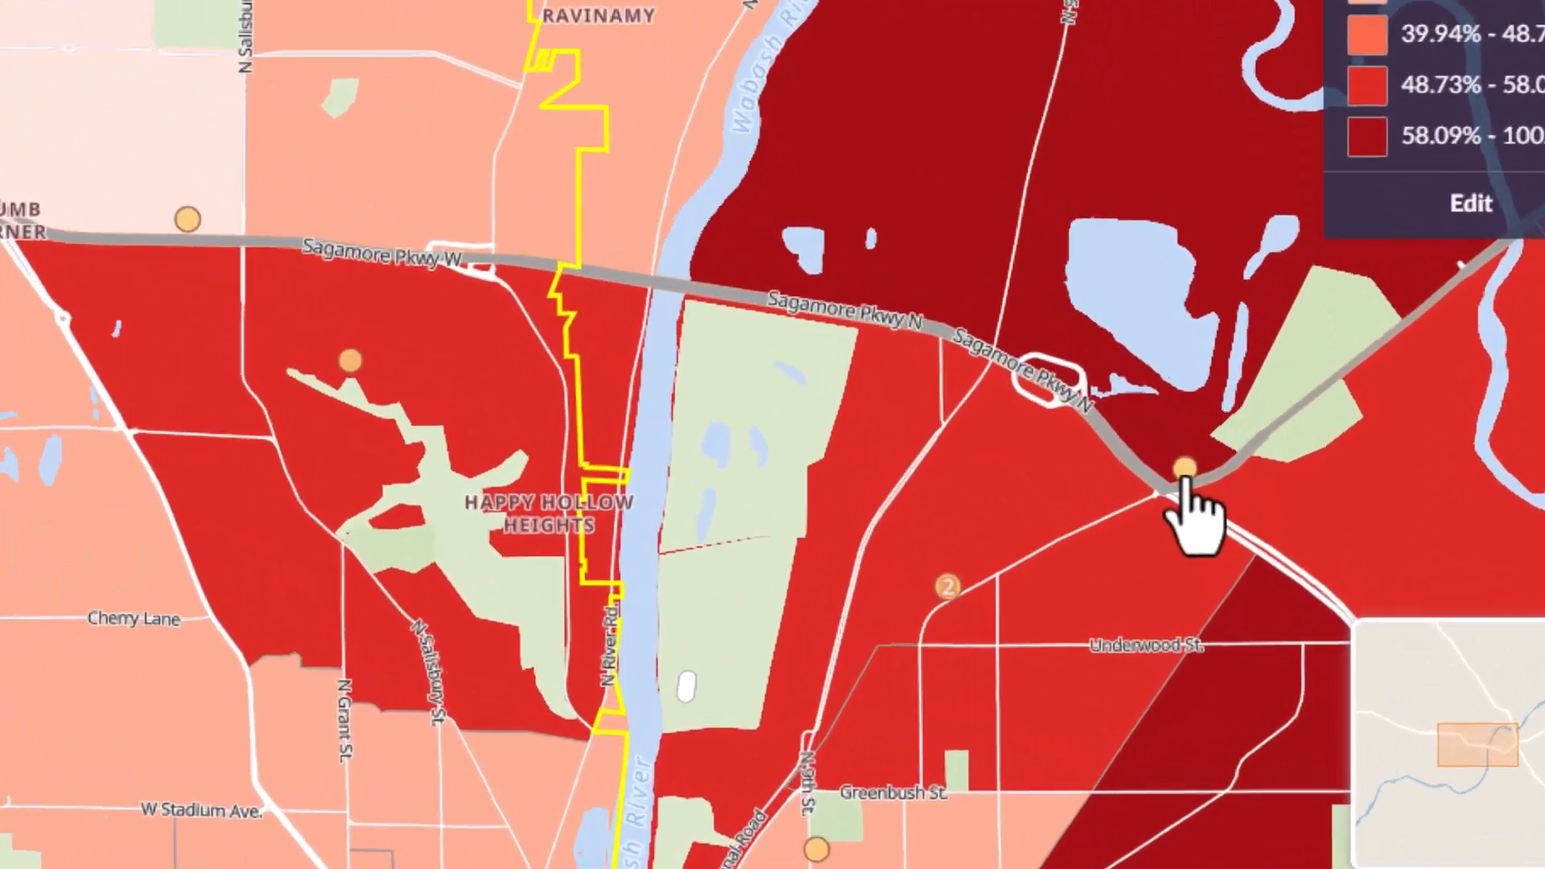
# View the details of the business point at the east end of Sagamore Pkwy N and close them
pyautogui.click(1257, 615)
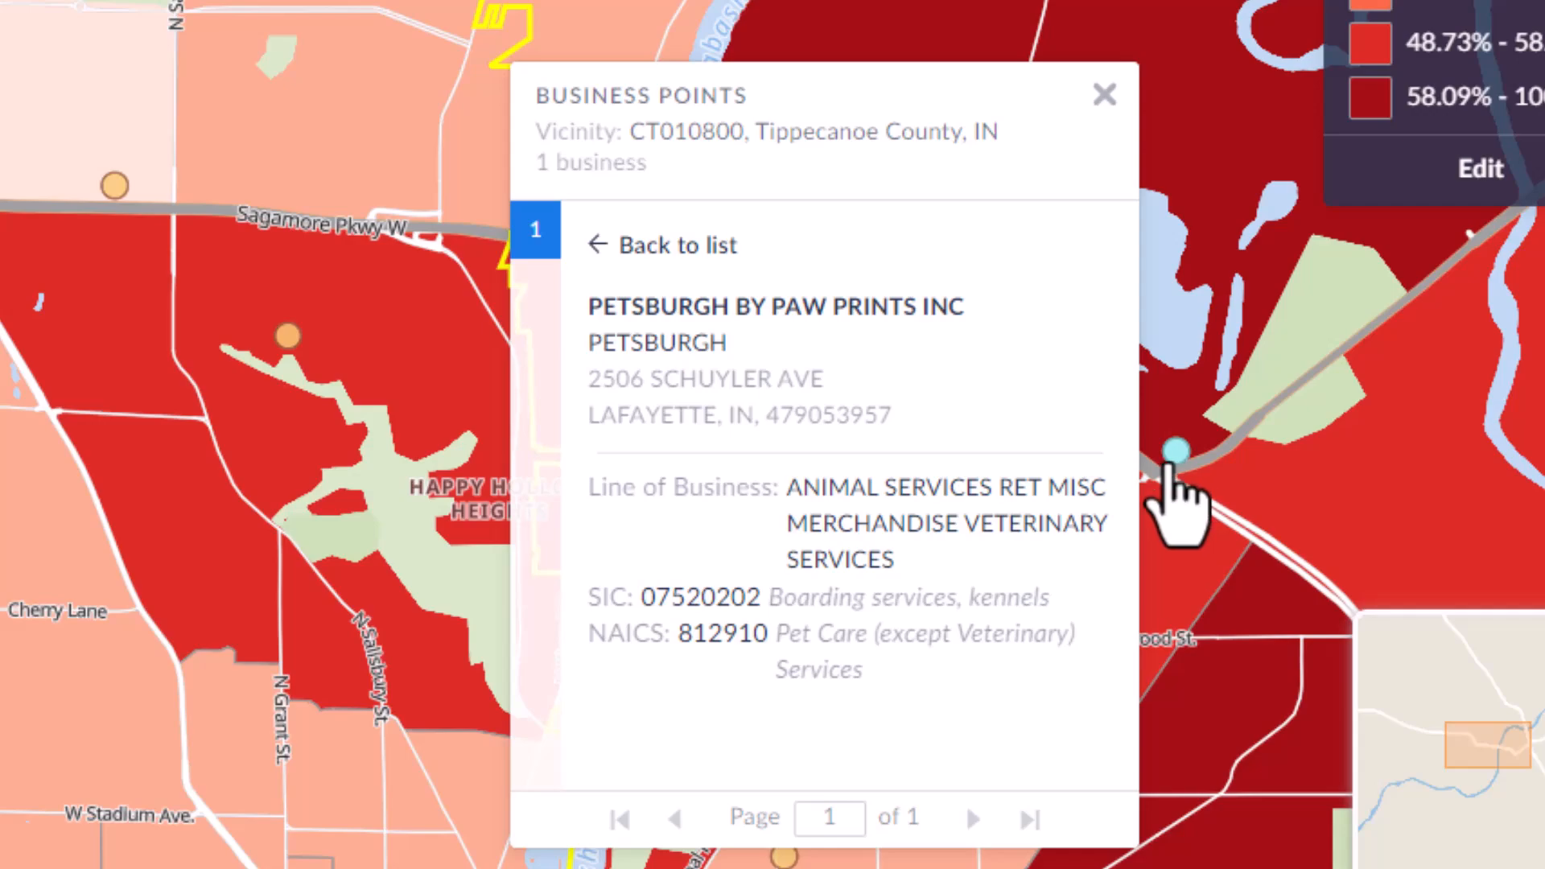
pyautogui.click(1105, 94)
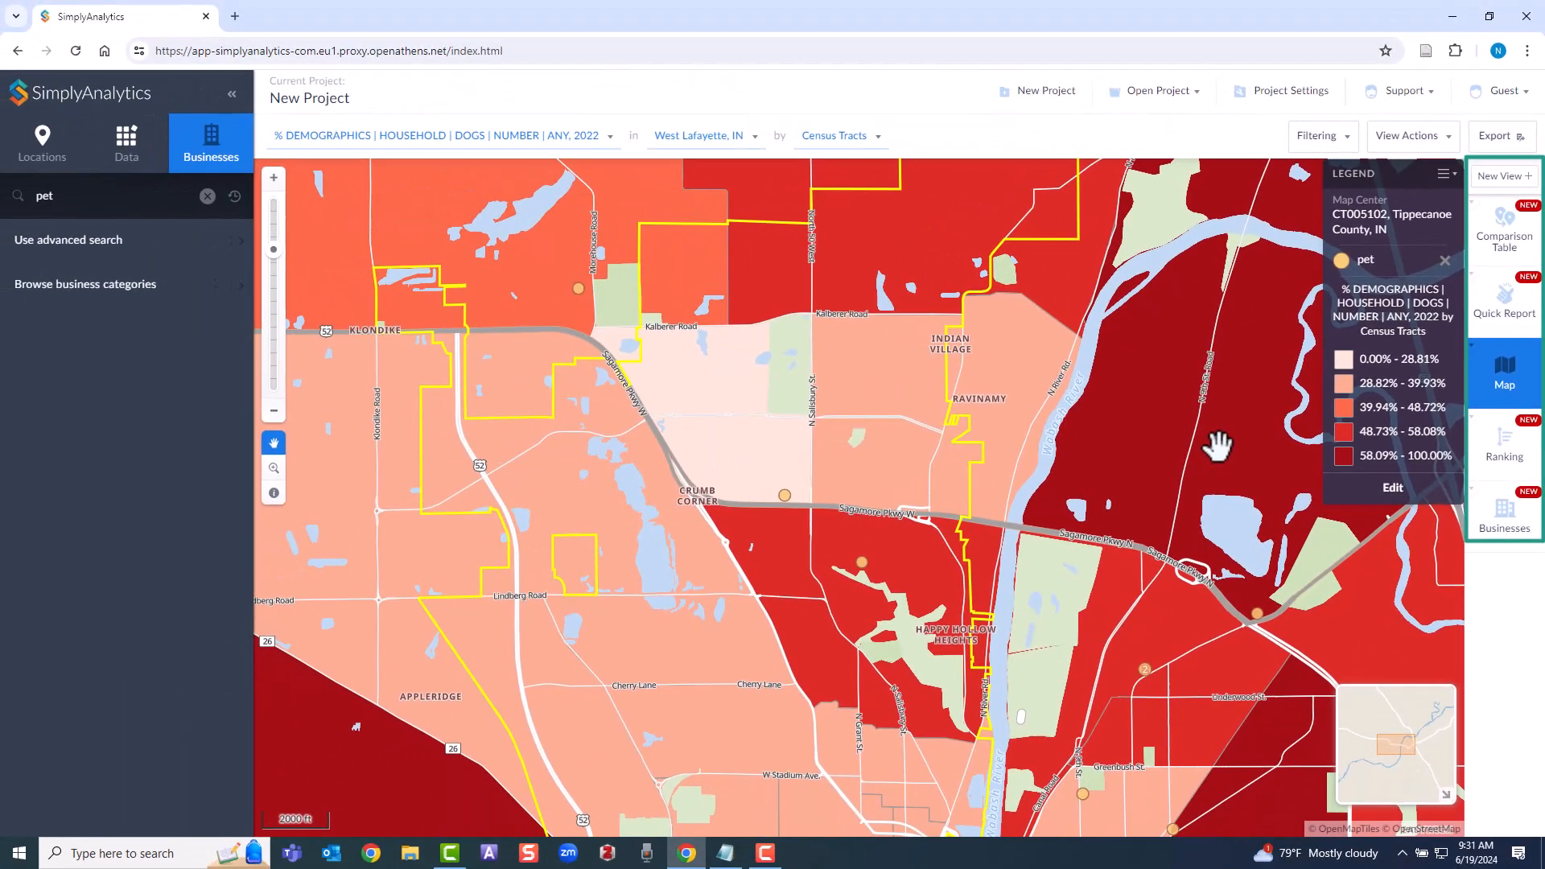
# Switch to the Businesses table of pet businesses and show its available column options
pyautogui.click(1494, 534)
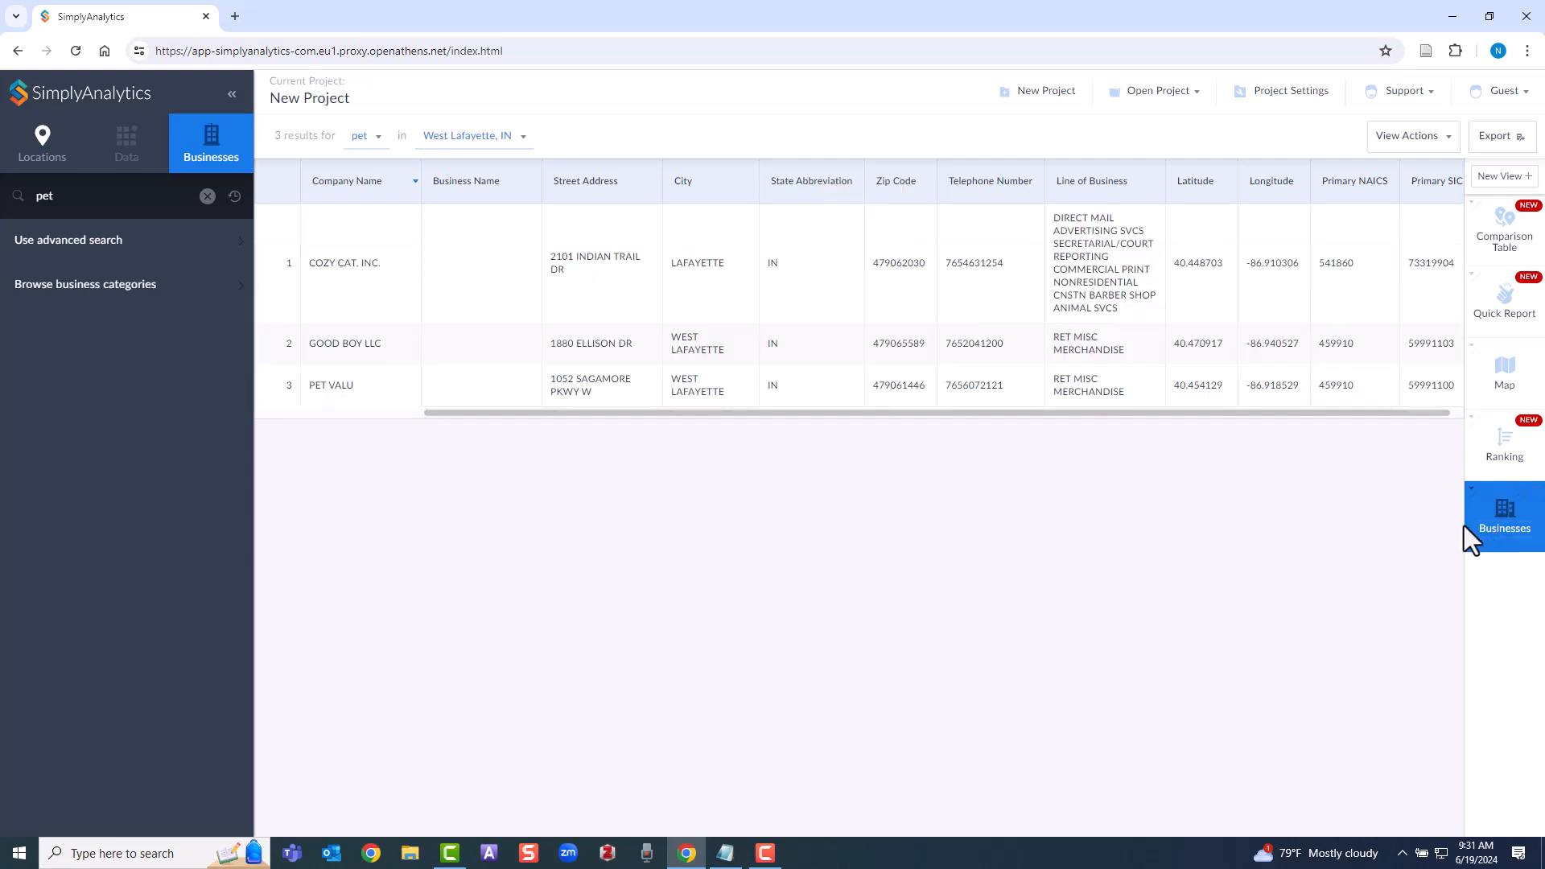
pyautogui.click(1438, 141)
pyautogui.moveTo(1431, 233)
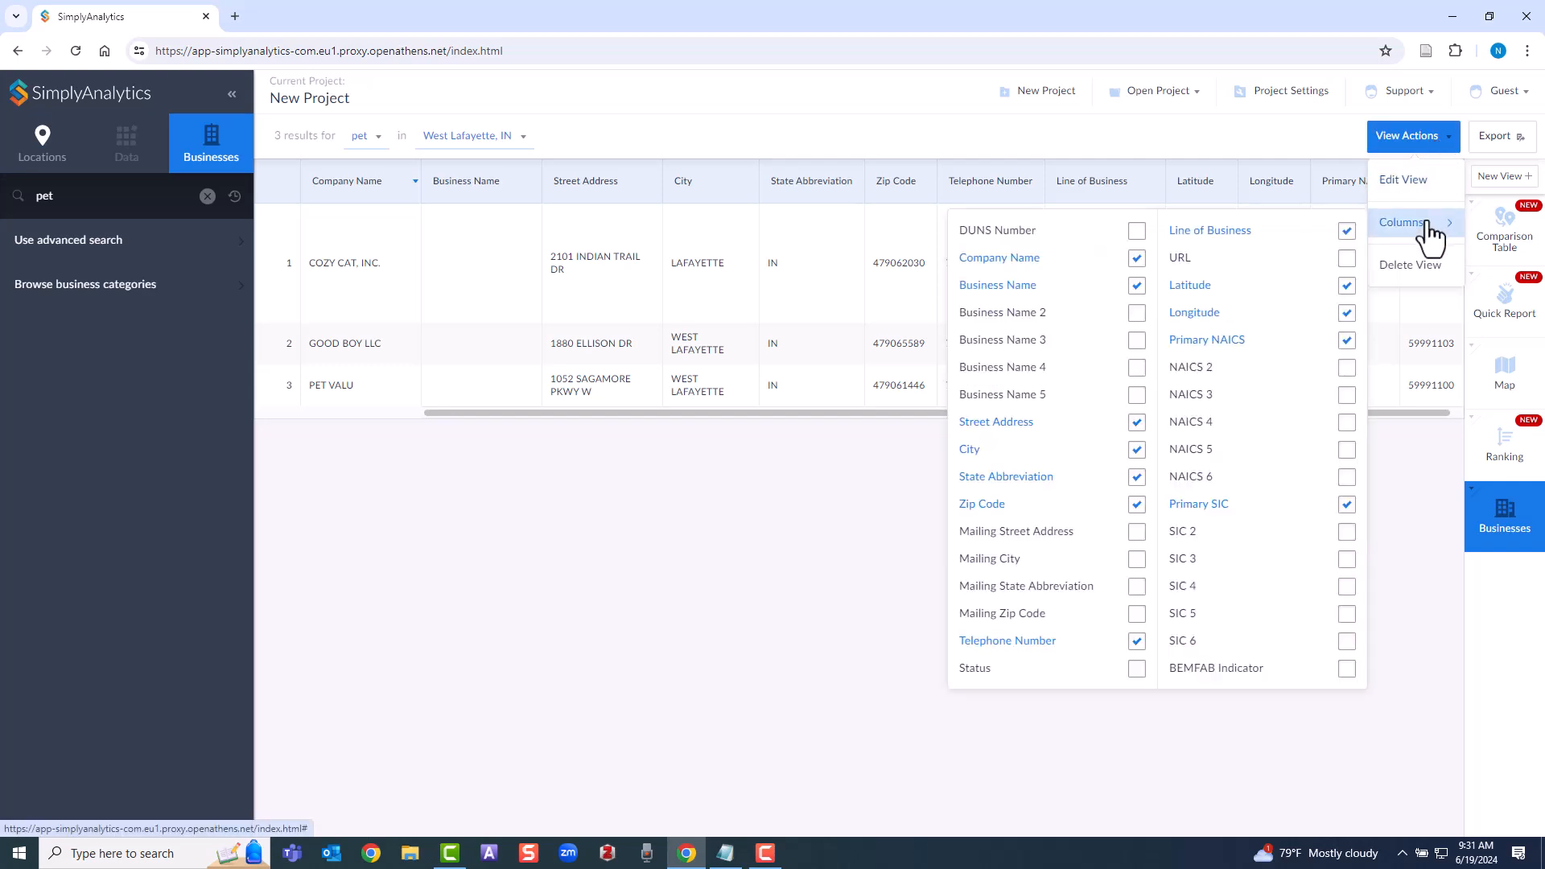